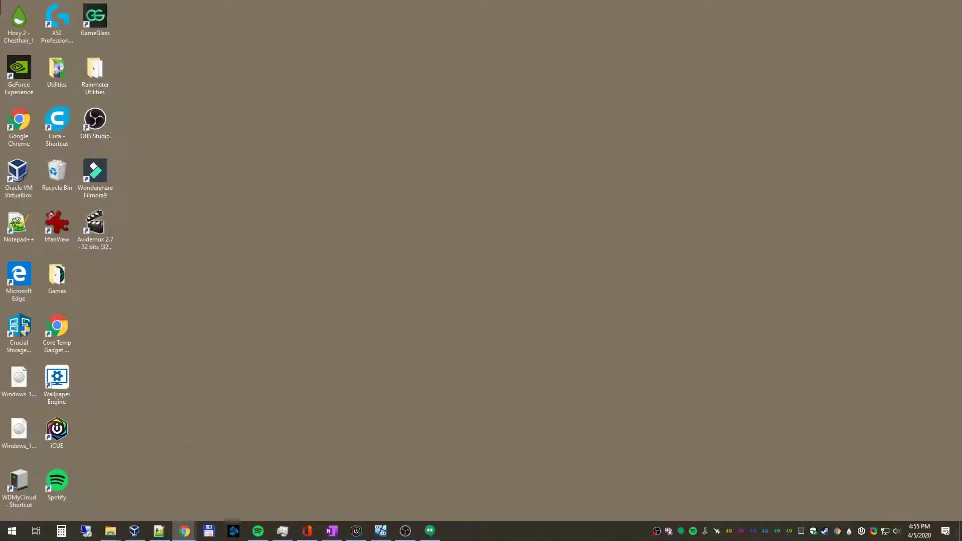
- Open a new Chrome window and maximize it
{"action": "right_click", "coordinate": [185, 531]}
{"action": "left_click", "coordinate": [185, 479]}
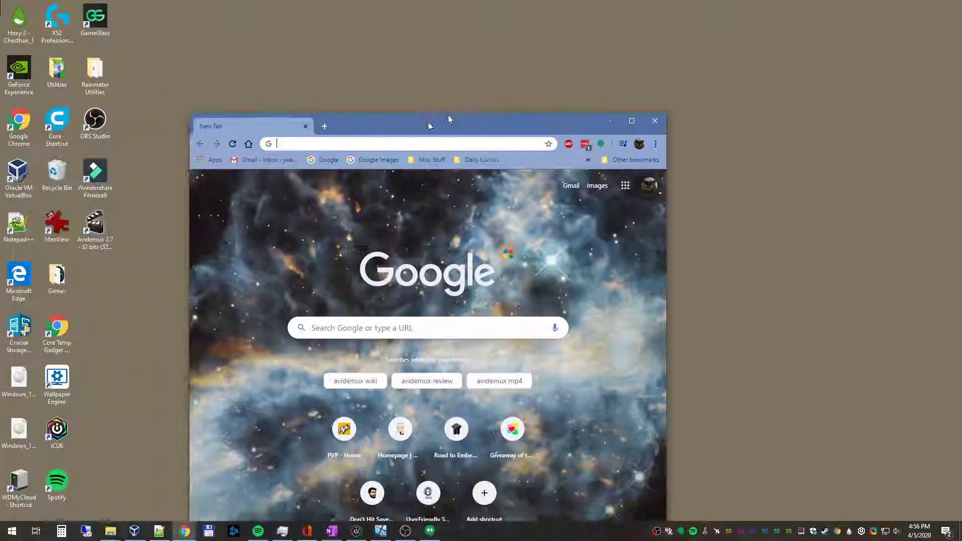
{"action": "left_click_drag", "start_coordinate": [449, 118], "coordinate": [486, 99]}
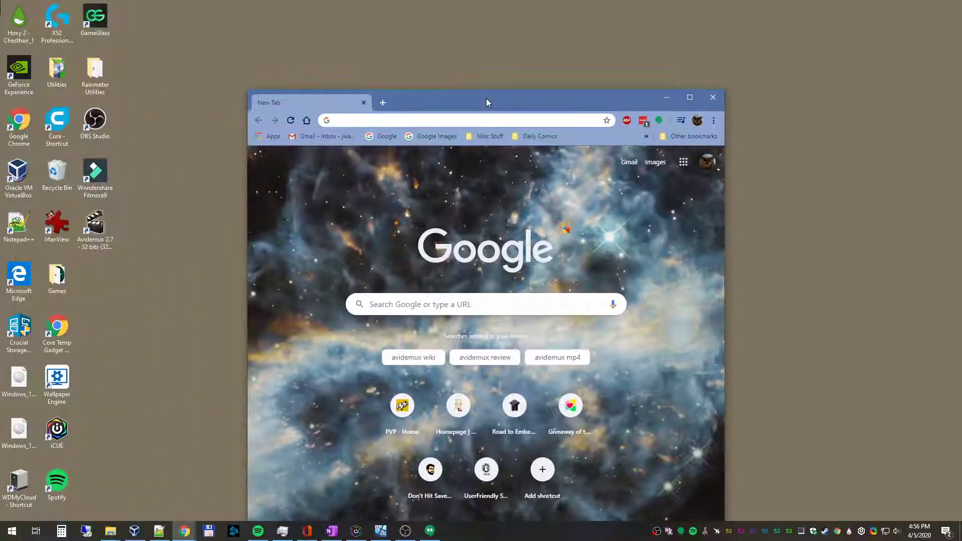
{"action": "double_click", "coordinate": [486, 98]}
- Search the web for "share x" and open the ShareX site at getsharex.com from the results
{"action": "left_click", "coordinate": [359, 29]}
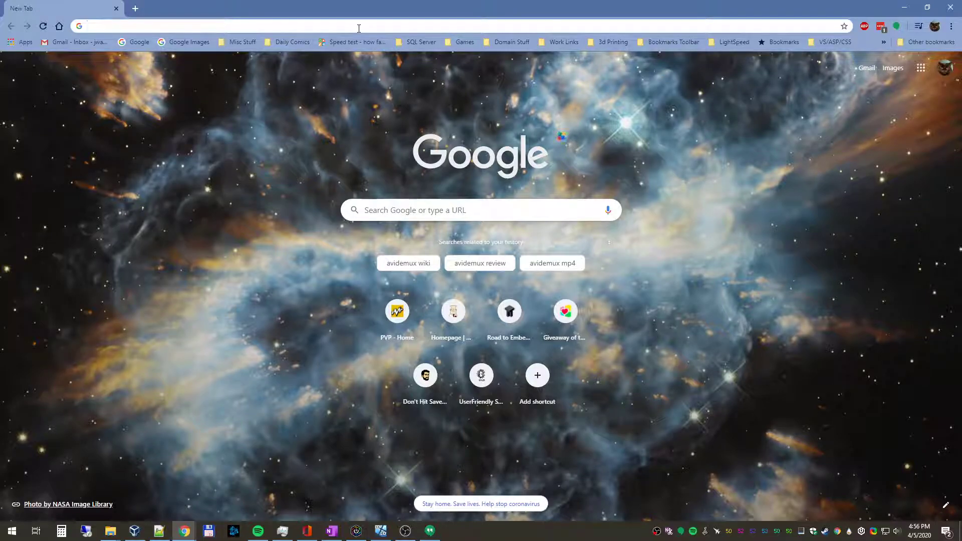
{"action": "type", "text": "hsar"}
{"action": "key", "text": "BackSpace"}
{"action": "key", "text": "BackSpace"}
{"action": "key", "text": "BackSpace"}
{"action": "key", "text": "BackSpace"}
{"action": "type", "text": "shar"}
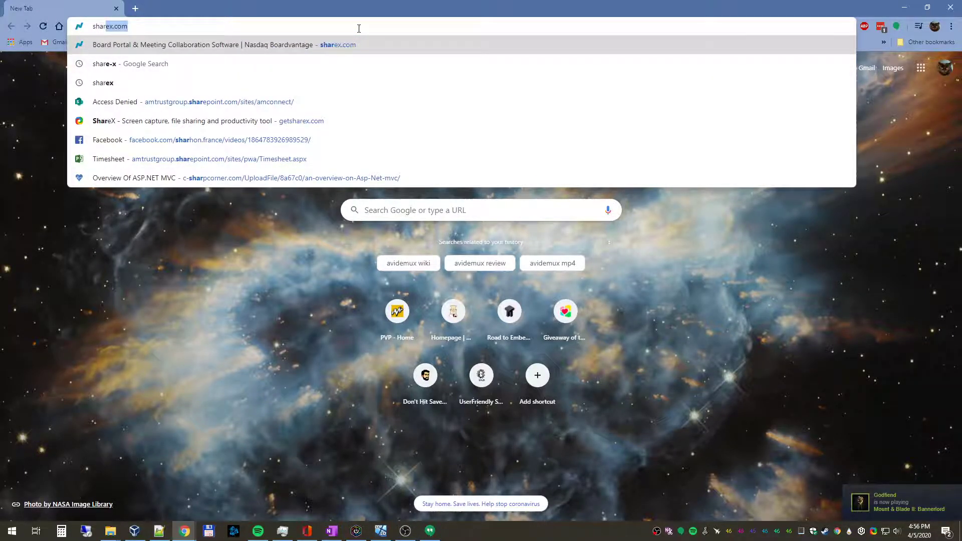
{"action": "type", "text": "e x"}
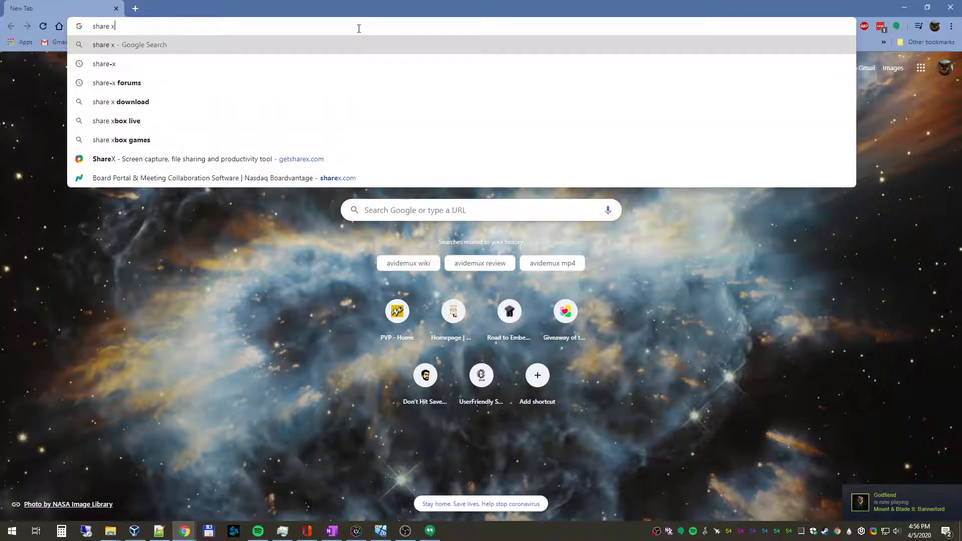
{"action": "key", "text": "Return"}
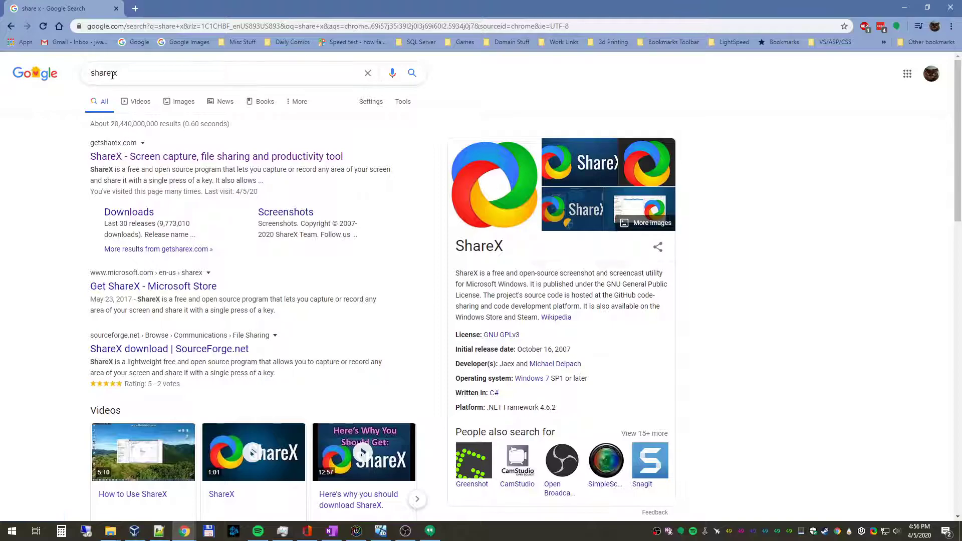
{"action": "left_click", "coordinate": [127, 159]}
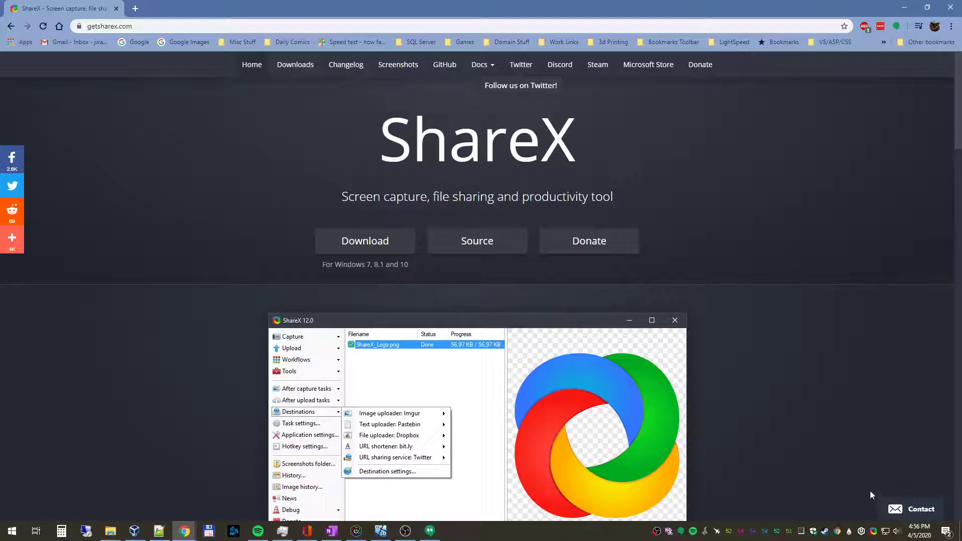
- Open the hotkey settings of the running ShareX program
{"action": "right_click", "coordinate": [873, 532]}
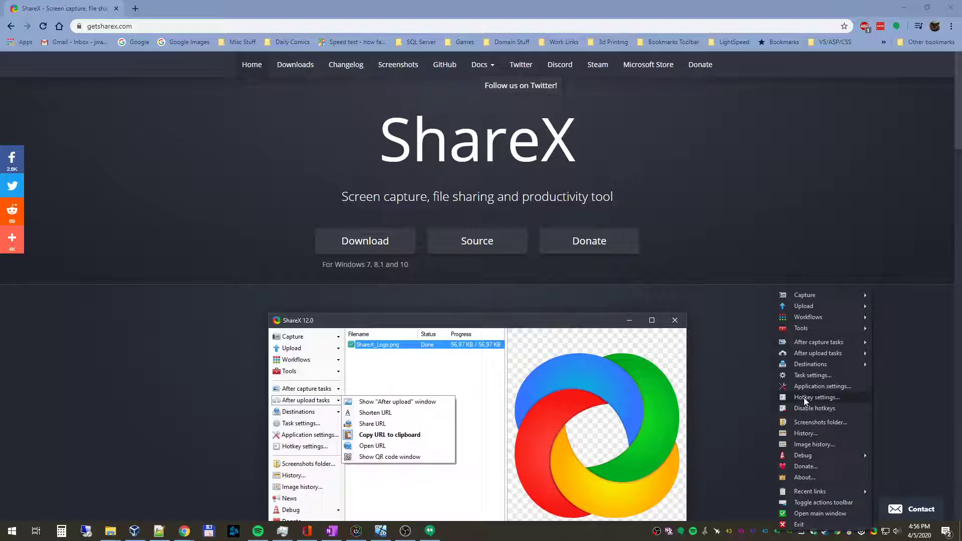
{"action": "left_click", "coordinate": [920, 444]}
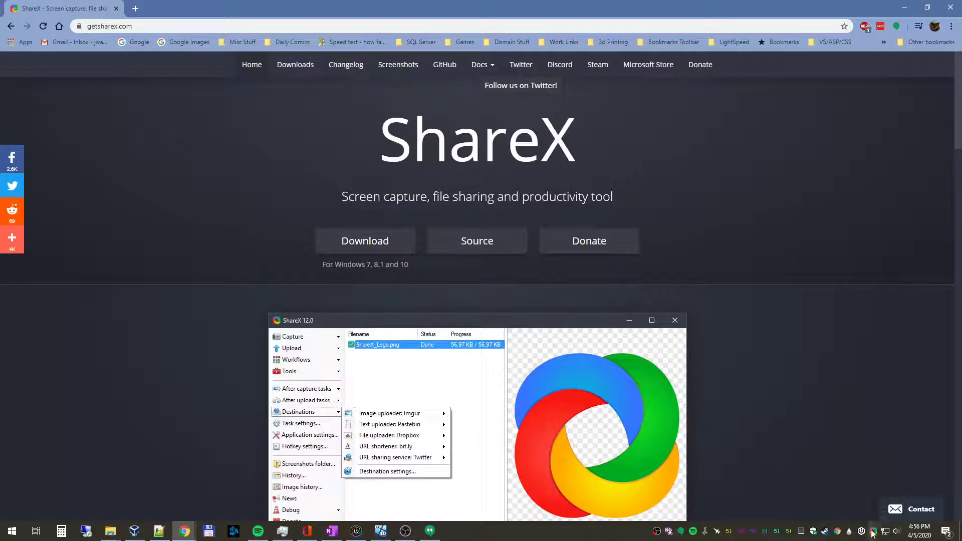
{"action": "right_click", "coordinate": [872, 534]}
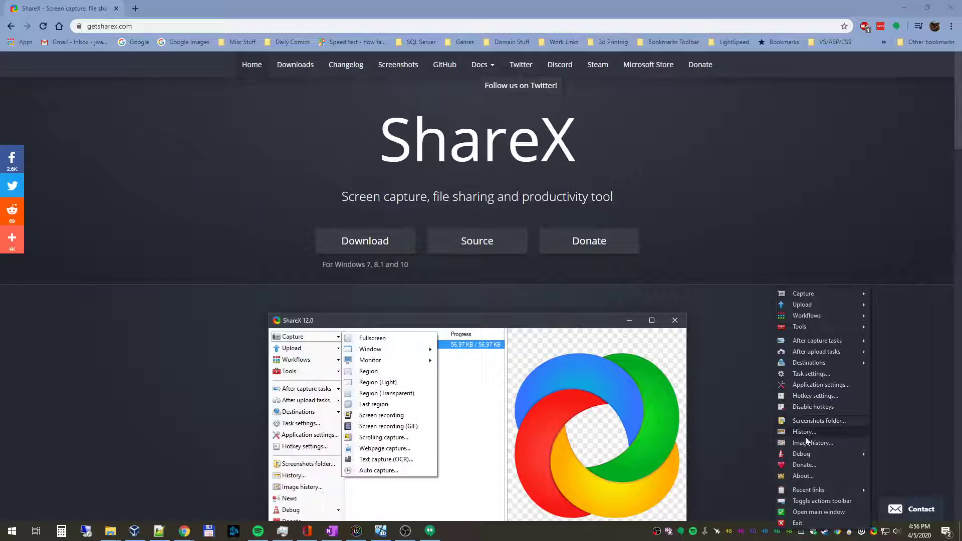
{"action": "left_click", "coordinate": [802, 397]}
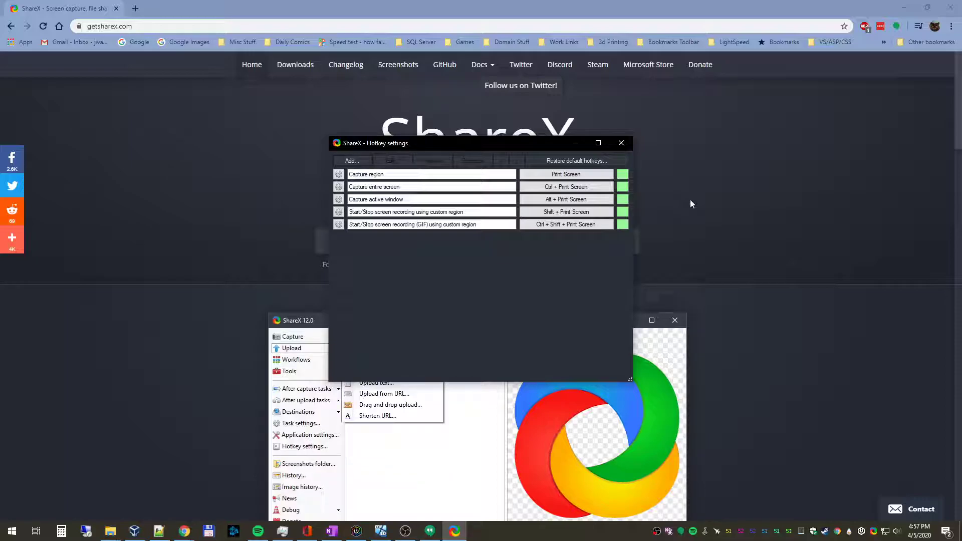
- Clear the hotkey for capturing the entire screen, reassign it to Ctrl + Print Screen, and close the hotkey settings
{"action": "left_click", "coordinate": [555, 189]}
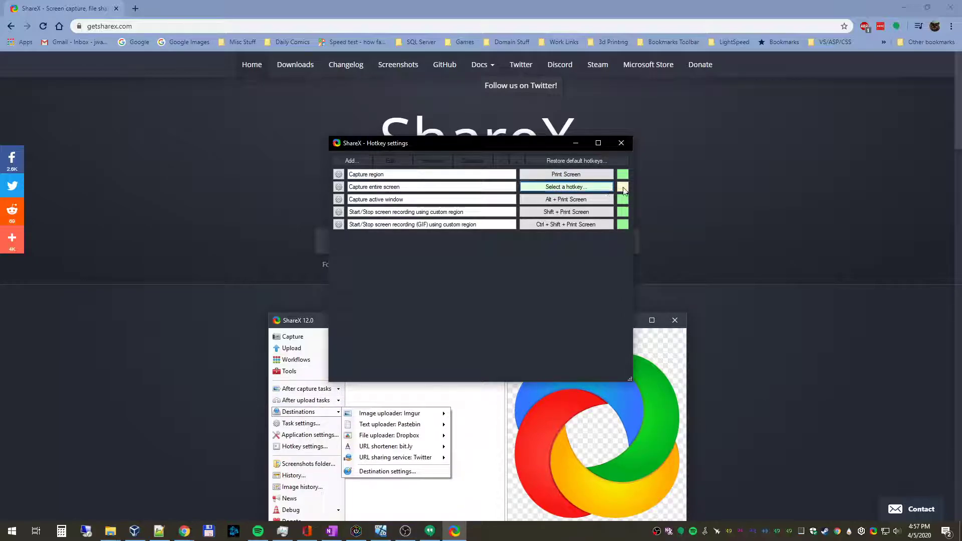
{"action": "key", "text": "Escape"}
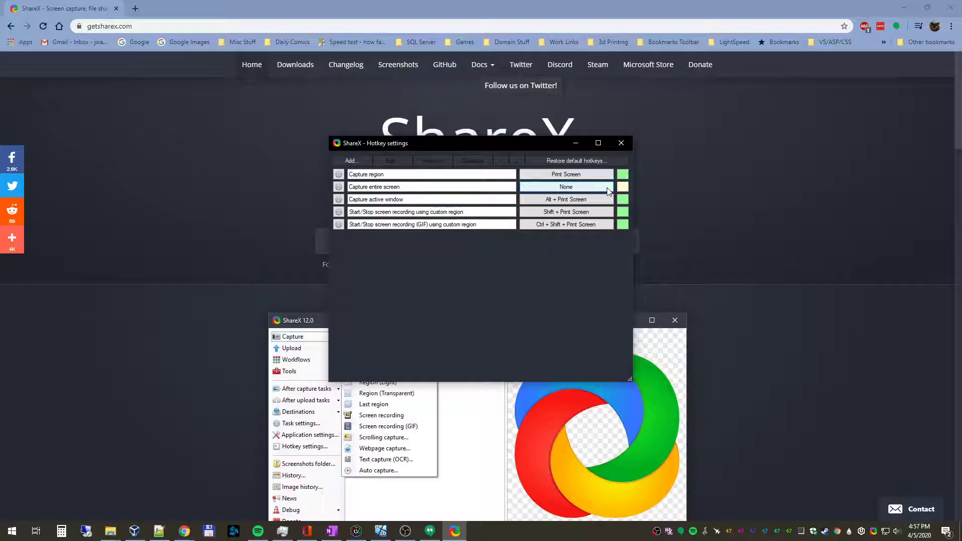
{"action": "left_click", "coordinate": [608, 191]}
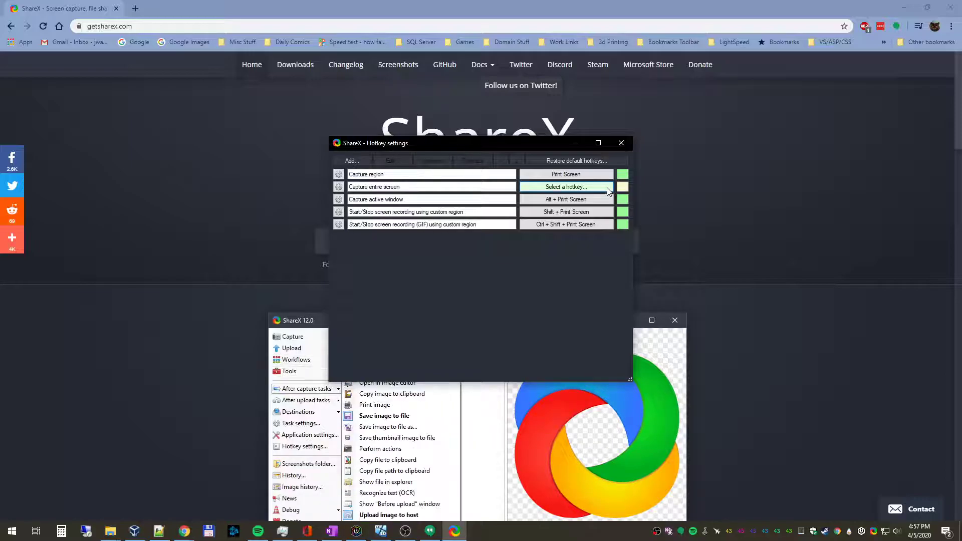
{"action": "key", "text": "ctrl+Print"}
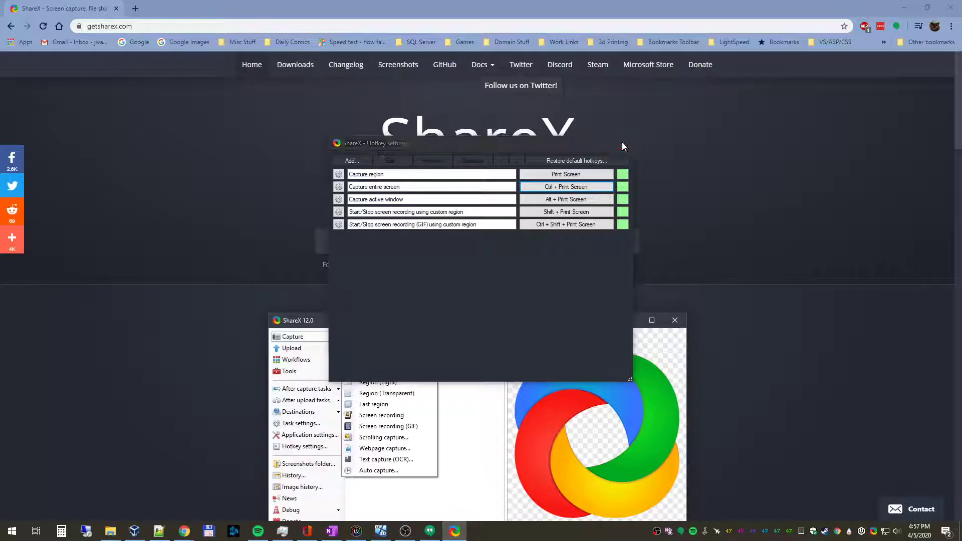
{"action": "left_click", "coordinate": [622, 144]}
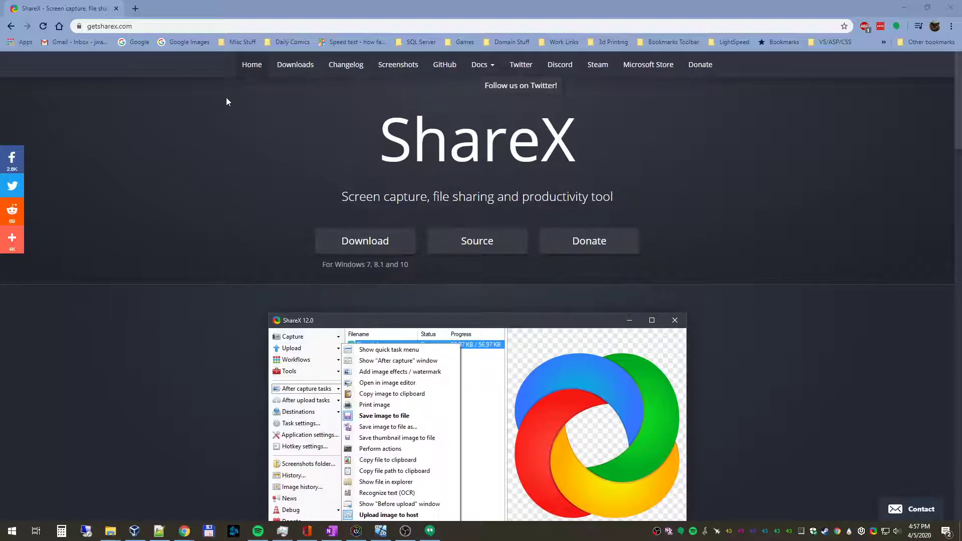
- Capture a screen region around the ShareX heading and the Download, Source and Donate buttons
{"action": "key", "text": "ctrl+Print"}
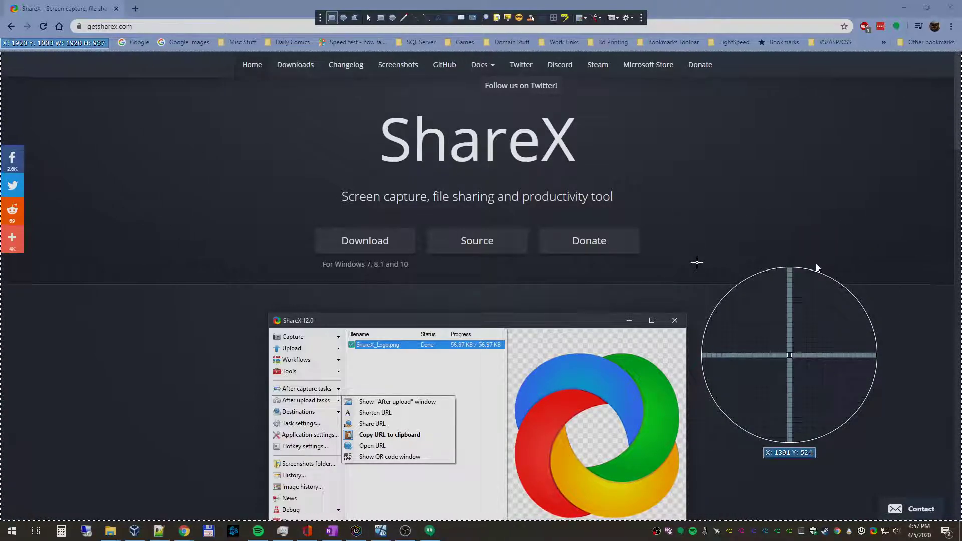
{"action": "left_click_drag", "start_coordinate": [705, 270], "coordinate": [252, 106]}
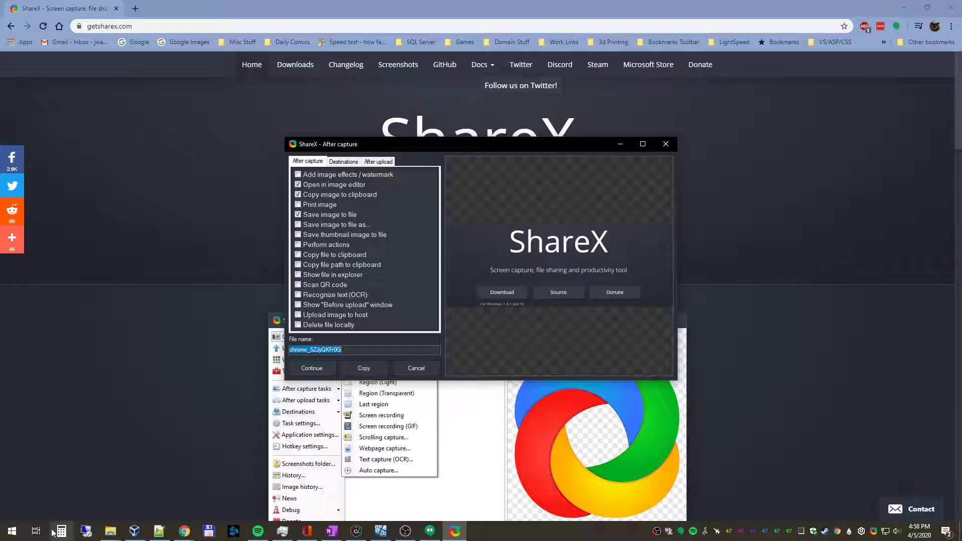
- Launch WordPad, copy the captured image from the after-capture dialog, and paste it into the blank document
{"action": "right_click", "coordinate": [12, 531]}
{"action": "left_click", "coordinate": [38, 482]}
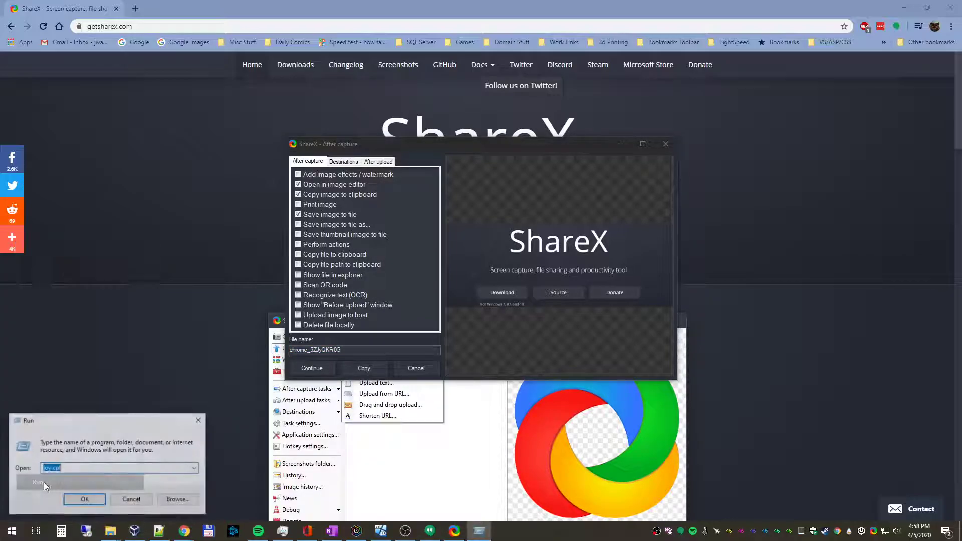
{"action": "type", "text": "wordpad"}
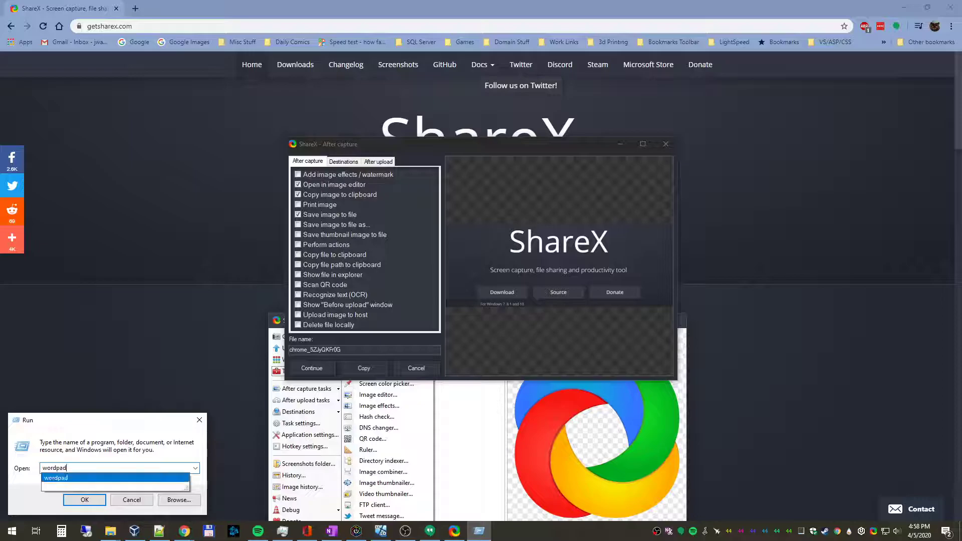
{"action": "left_click", "coordinate": [74, 496]}
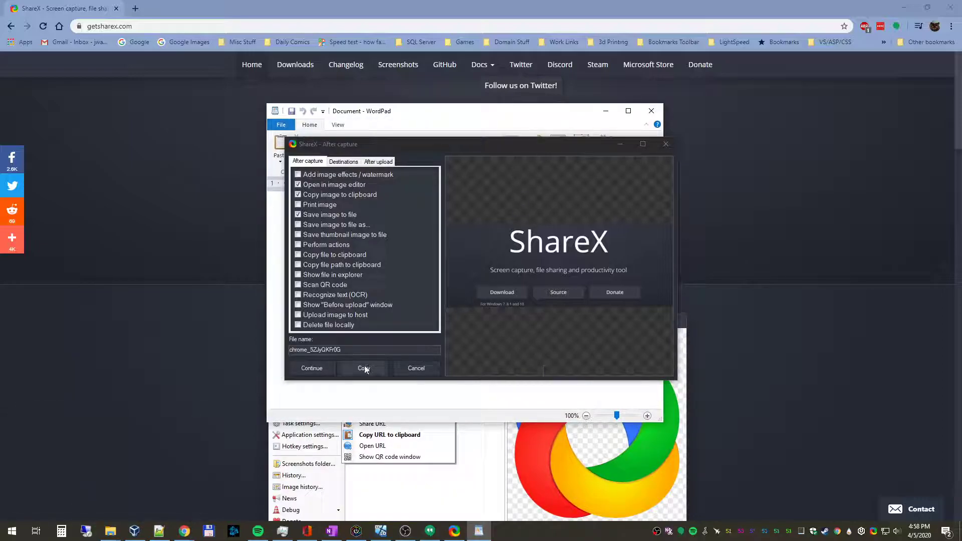
{"action": "left_click", "coordinate": [364, 366]}
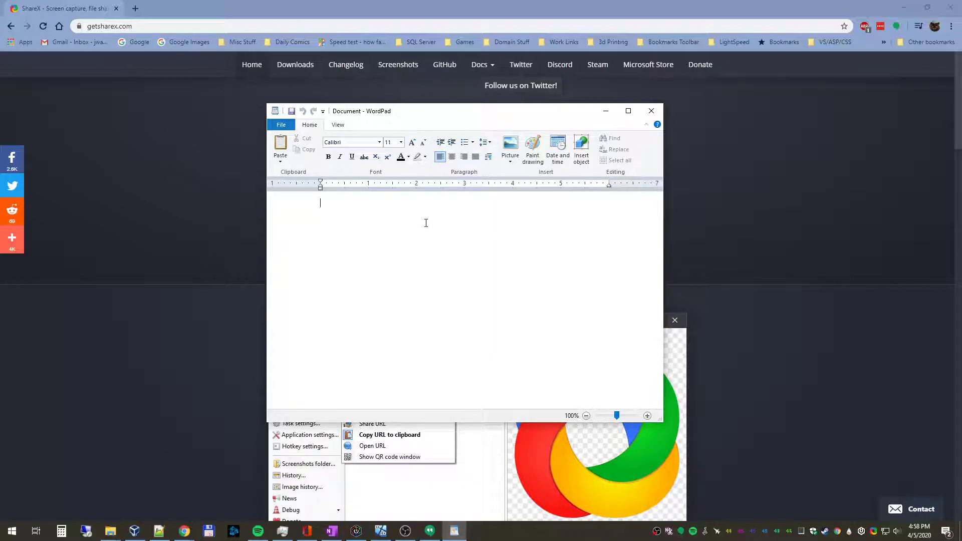
{"action": "key", "text": "ctrl+v"}
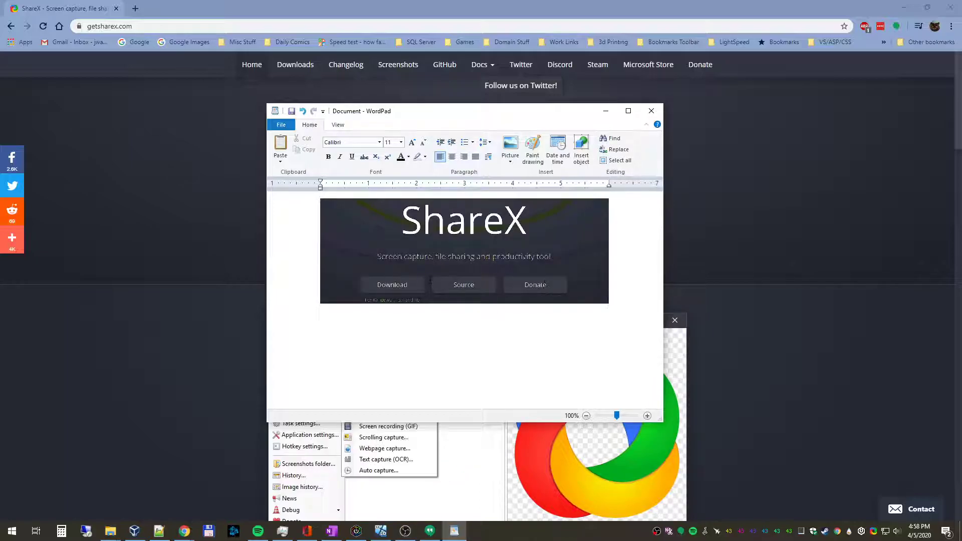
- Slightly shrink the pasted picture in the maximized WordPad window, and restore the window to its smaller size
{"action": "left_click", "coordinate": [628, 110]}
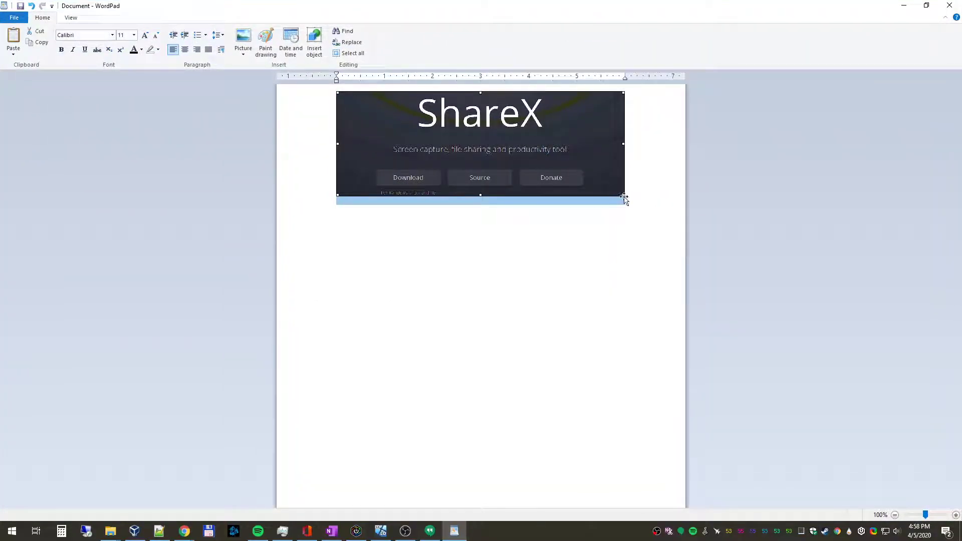
{"action": "mouse_move", "coordinate": [622, 195]}
{"action": "left_mouse_down"}
{"action": "mouse_move", "coordinate": [535, 146]}
{"action": "mouse_move", "coordinate": [652, 203]}
{"action": "mouse_move", "coordinate": [569, 174]}
{"action": "mouse_move", "coordinate": [625, 203]}
{"action": "left_mouse_up"}
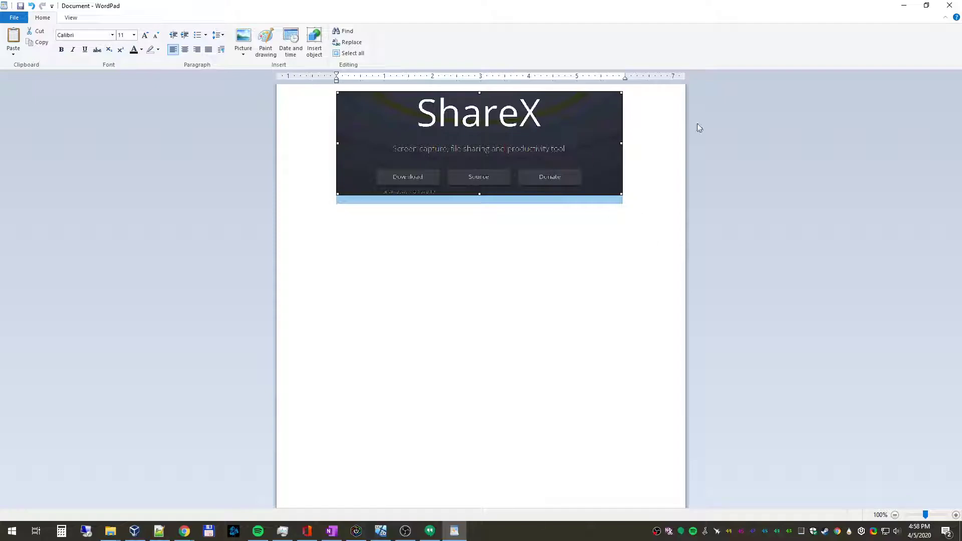
{"action": "left_click", "coordinate": [922, 7]}
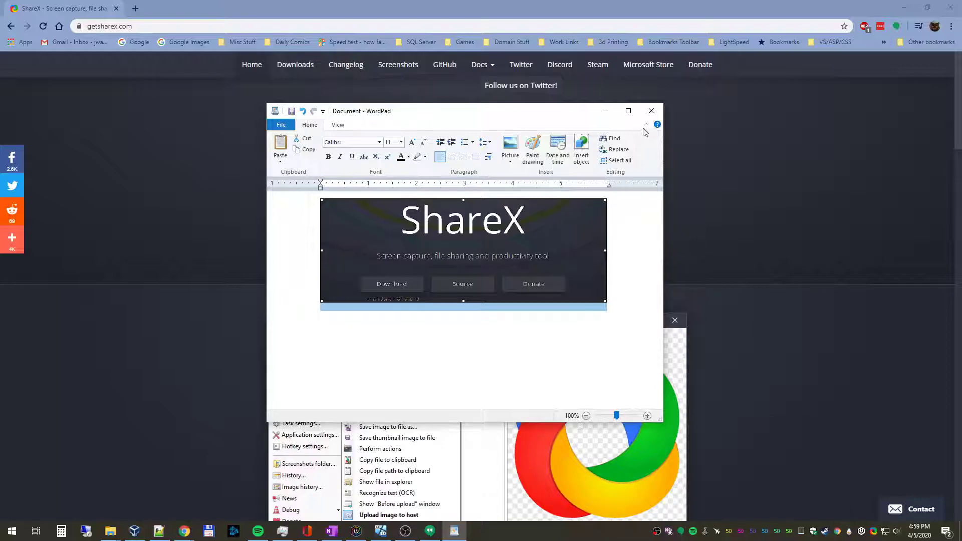
- Delete the pasted picture from the still-open WordPad document and return to the ShareX page in the browser
{"action": "left_click", "coordinate": [651, 111]}
{"action": "left_click", "coordinate": [525, 273]}
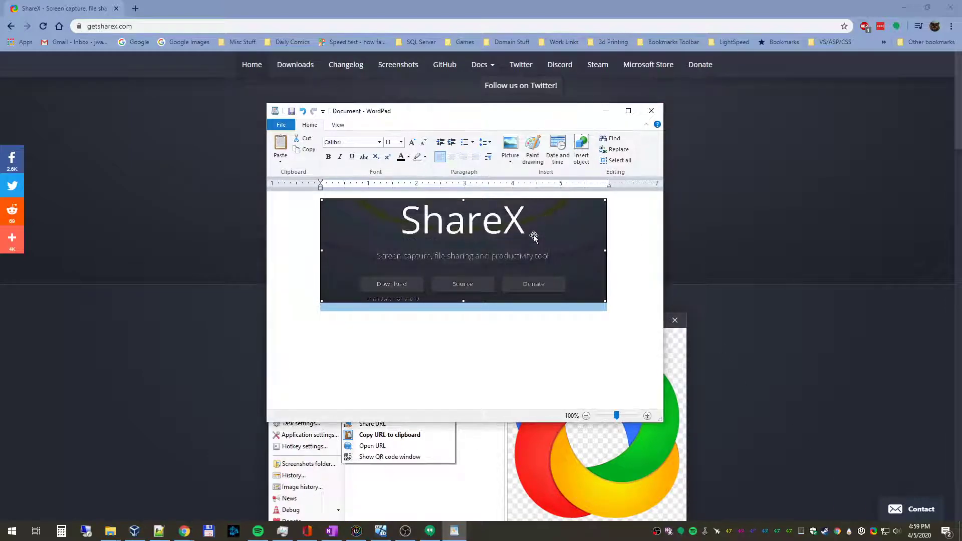
{"action": "key", "text": "Delete"}
{"action": "left_click_drag", "start_coordinate": [505, 114], "coordinate": [310, 137]}
{"action": "left_click", "coordinate": [690, 199]}
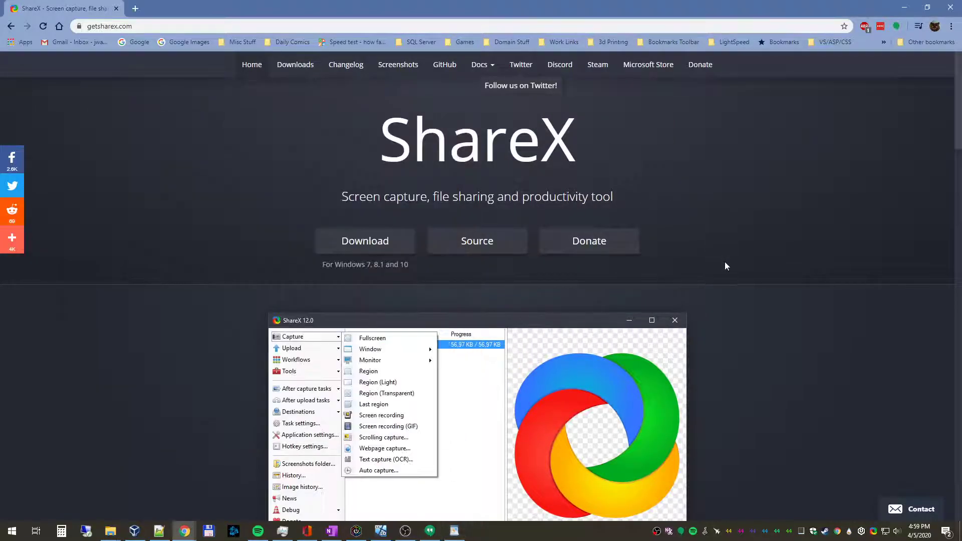
- Capture a region of 887 x 364 pixels around the ShareX heading and buttons, and continue to the image editor
{"action": "key", "text": "ctrl+Print"}
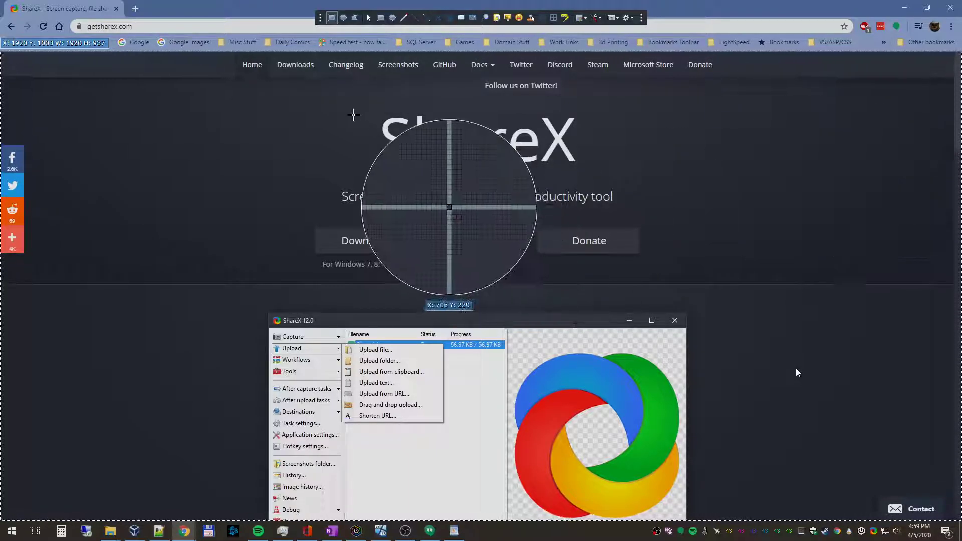
{"action": "left_click_drag", "start_coordinate": [251, 98], "coordinate": [693, 281]}
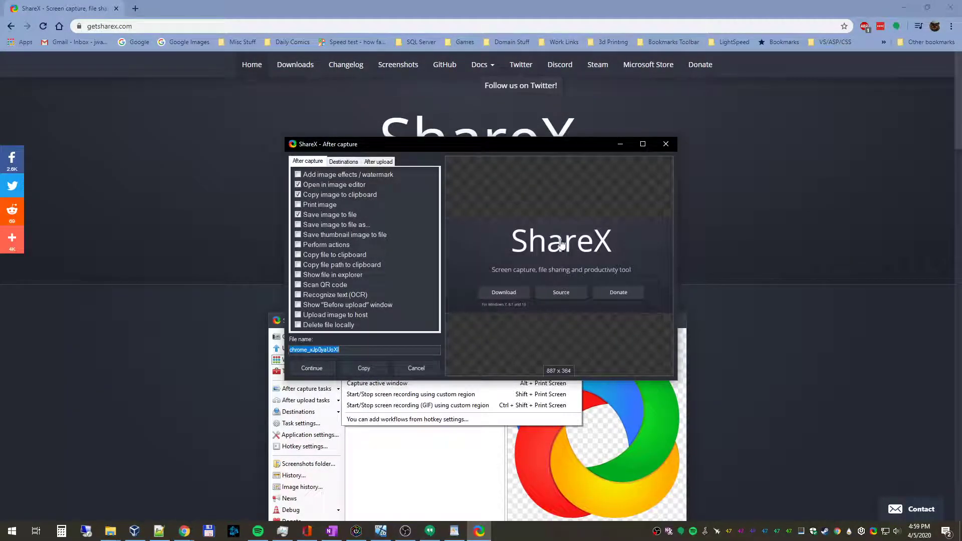
{"action": "left_click", "coordinate": [307, 368]}
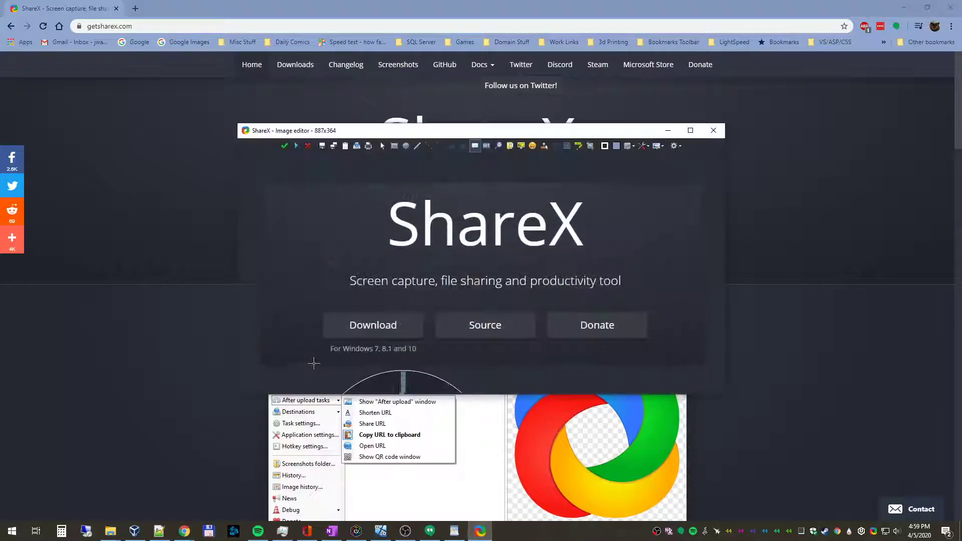
- Maximize the image editor and draw a red rectangle around the Download button in the capture
{"action": "double_click", "coordinate": [353, 132]}
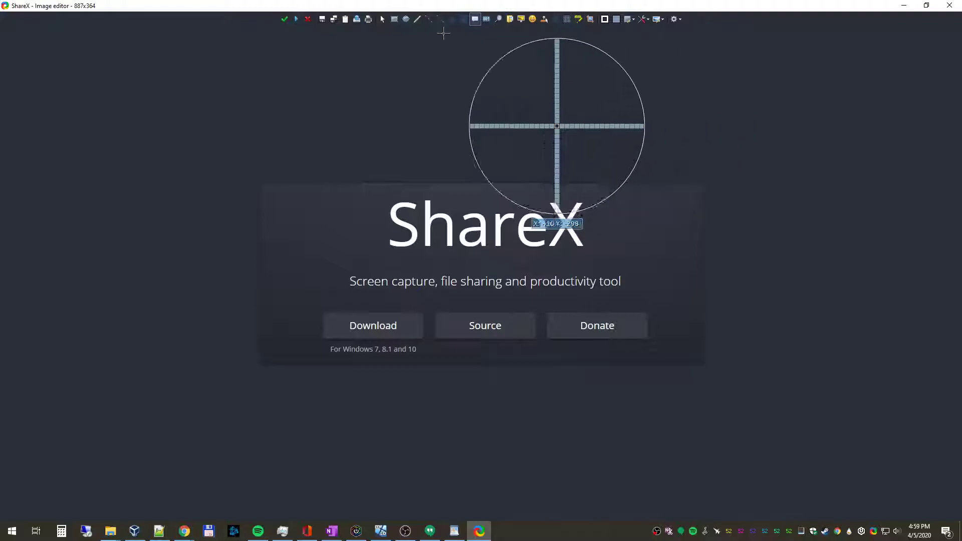
{"action": "left_click", "coordinate": [395, 22]}
{"action": "mouse_move", "coordinate": [311, 307]}
{"action": "left_mouse_down"}
{"action": "mouse_move", "coordinate": [371, 337]}
{"action": "mouse_move", "coordinate": [429, 344]}
{"action": "left_mouse_up"}
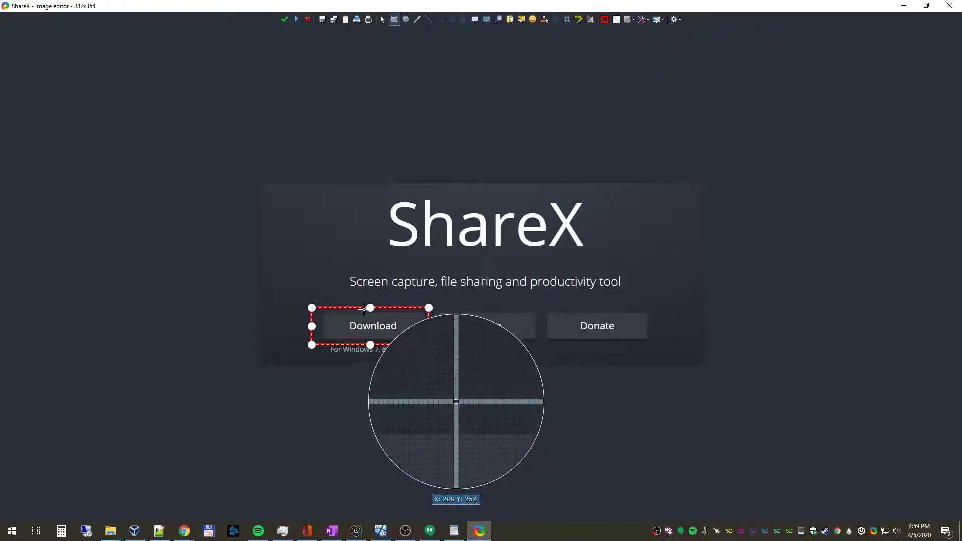
- Draw a red ellipse around the Source button in the capture and remove it
{"action": "left_click", "coordinate": [407, 20]}
{"action": "left_click_drag", "start_coordinate": [442, 308], "coordinate": [521, 345]}
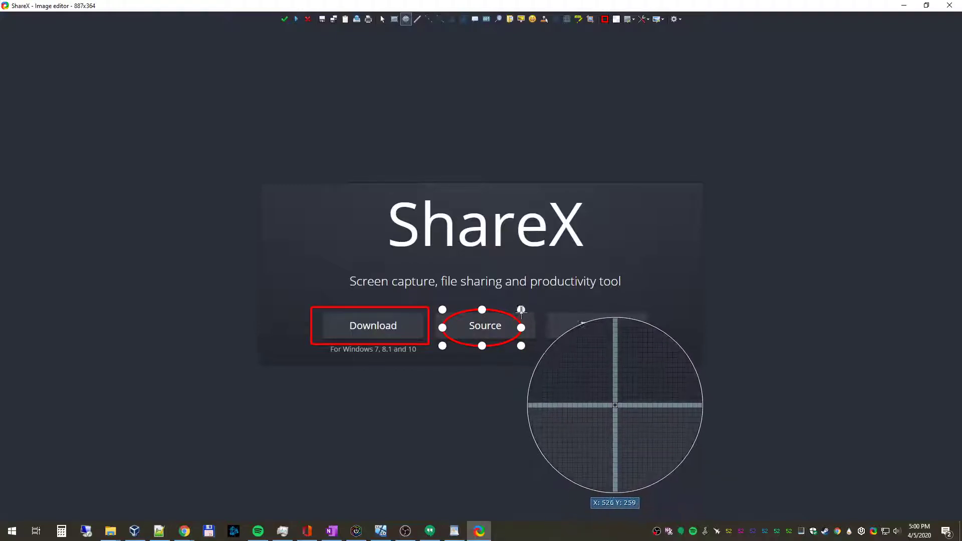
{"action": "right_click", "coordinate": [511, 315]}
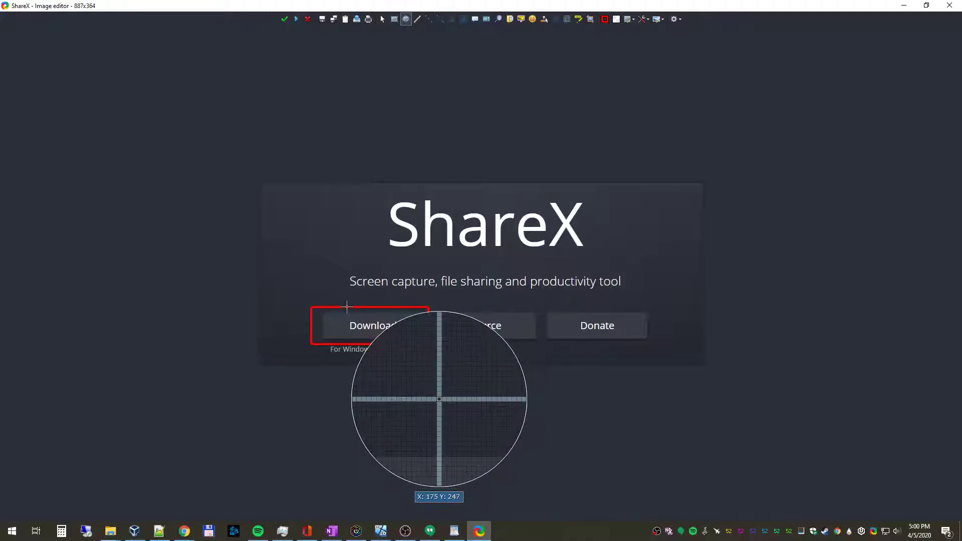
- Remove the red rectangle around the Download button in the capture
{"action": "left_click", "coordinate": [395, 20]}
{"action": "left_click", "coordinate": [369, 308]}
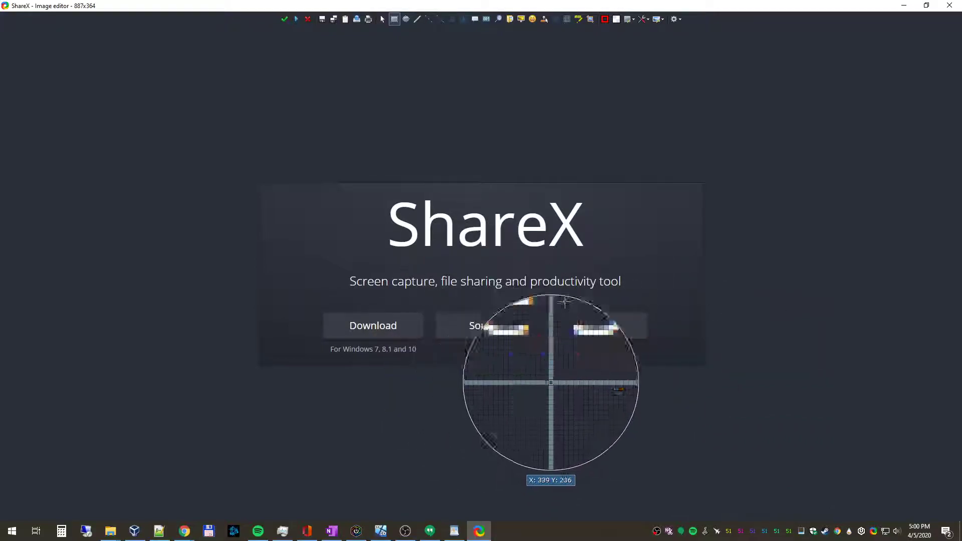
- Draw a red arrow pointing at the Source button in the capture, move it, and remove it
{"action": "left_click", "coordinate": [441, 20]}
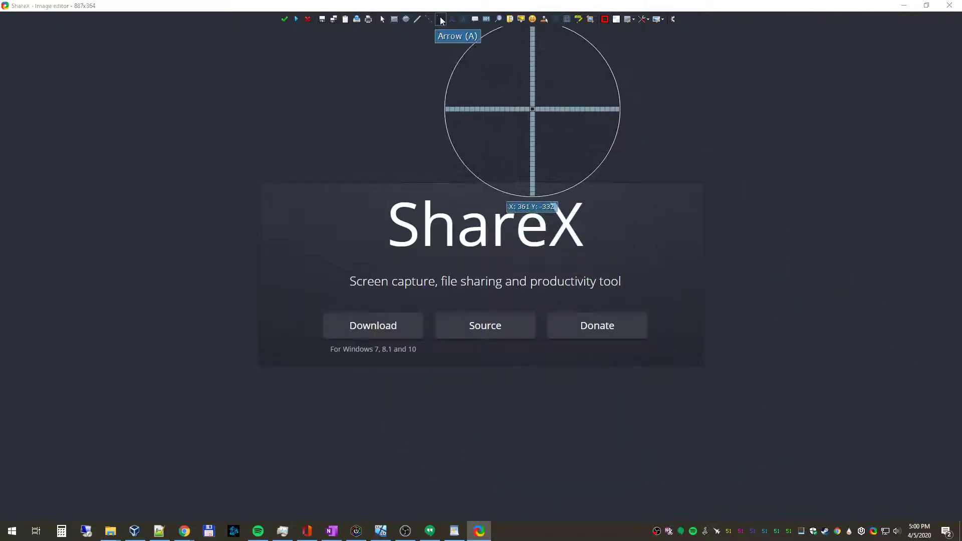
{"action": "mouse_move", "coordinate": [642, 195]}
{"action": "left_mouse_down"}
{"action": "mouse_move", "coordinate": [506, 265]}
{"action": "mouse_move", "coordinate": [486, 307]}
{"action": "left_mouse_up"}
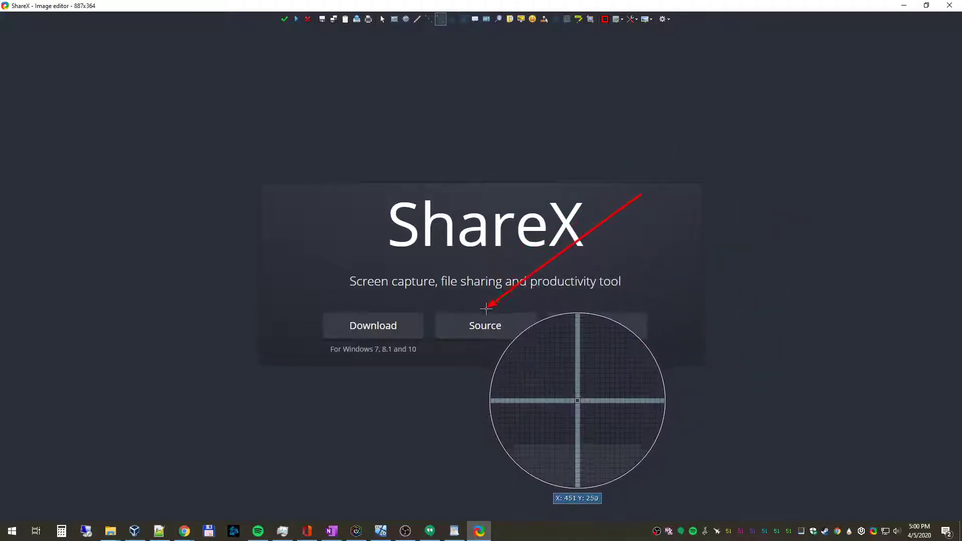
{"action": "mouse_move", "coordinate": [565, 253]}
{"action": "left_mouse_down"}
{"action": "mouse_move", "coordinate": [622, 271]}
{"action": "mouse_move", "coordinate": [597, 265]}
{"action": "mouse_move", "coordinate": [549, 210]}
{"action": "mouse_move", "coordinate": [601, 250]}
{"action": "mouse_move", "coordinate": [656, 259]}
{"action": "mouse_move", "coordinate": [656, 274]}
{"action": "left_mouse_up"}
{"action": "right_click", "coordinate": [628, 282]}
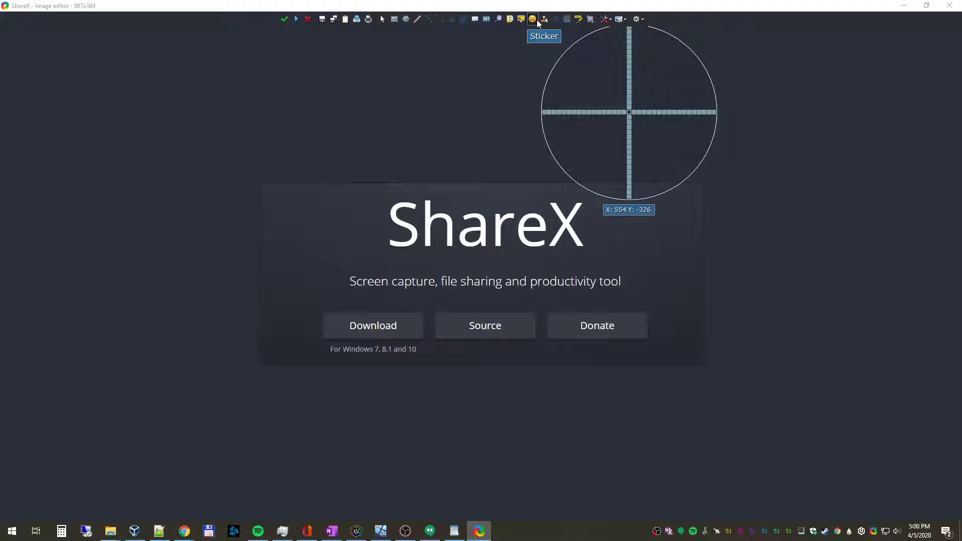
- Place the blobgrin sticker from the Blob Emoji set on the capture, move it, and remove it
{"action": "left_click", "coordinate": [536, 20]}
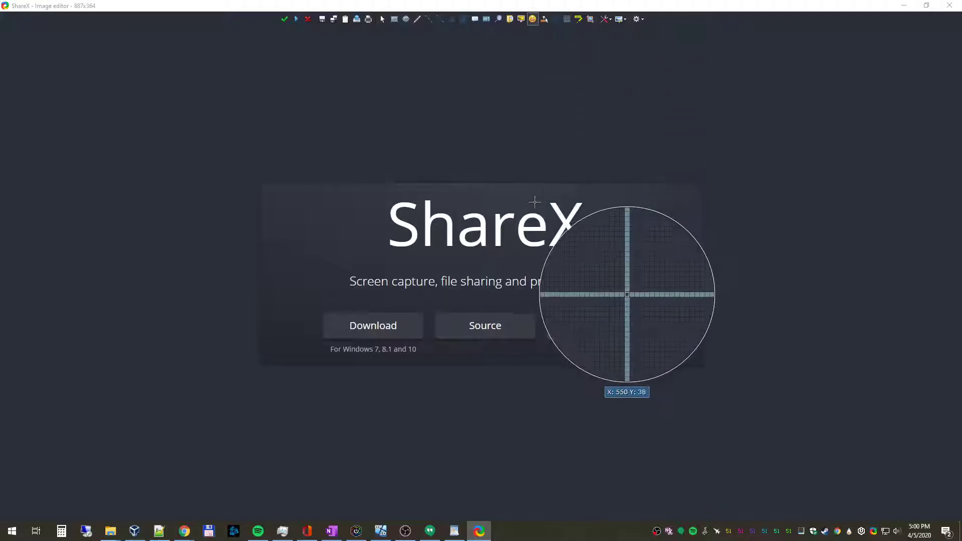
{"action": "left_click", "coordinate": [541, 251]}
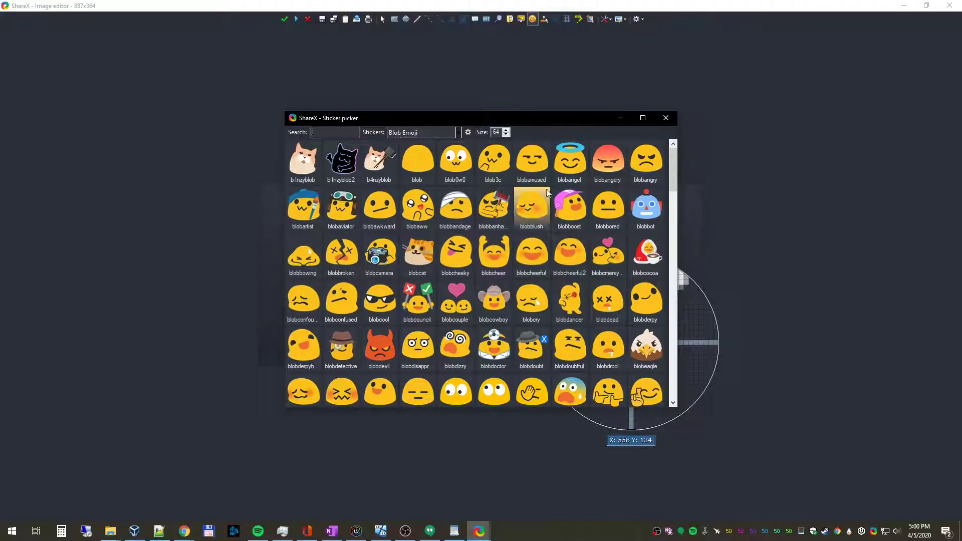
{"action": "scroll", "coordinate": [520, 191], "scroll_direction": "down", "scroll_amount": 15}
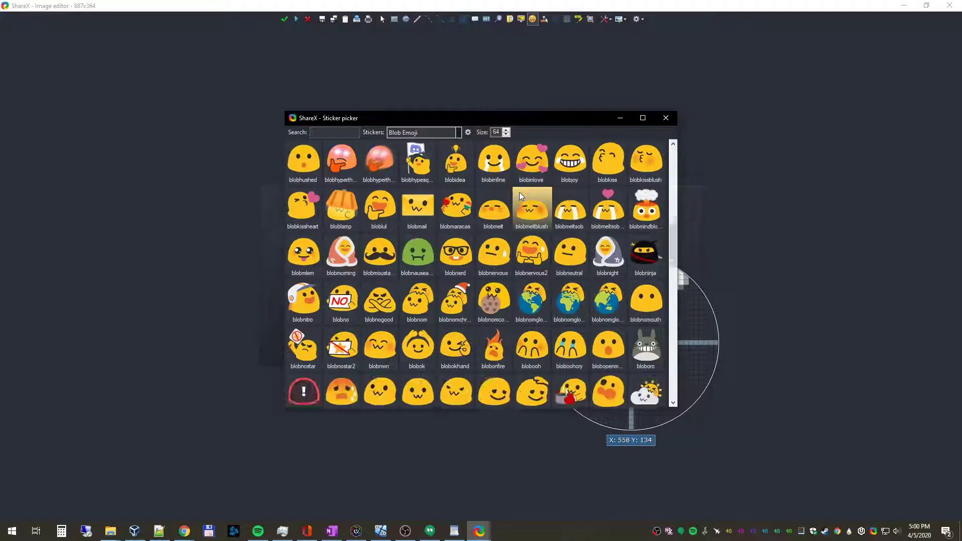
{"action": "scroll", "coordinate": [519, 194], "scroll_direction": "down", "scroll_amount": 10}
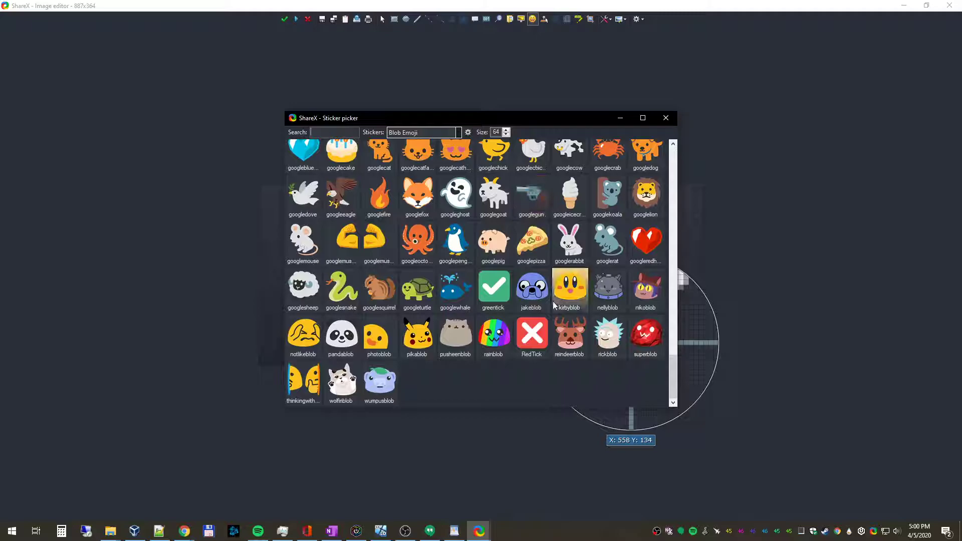
{"action": "scroll", "coordinate": [552, 302], "scroll_direction": "up", "scroll_amount": 10}
{"action": "scroll", "coordinate": [552, 301], "scroll_direction": "up", "scroll_amount": 3}
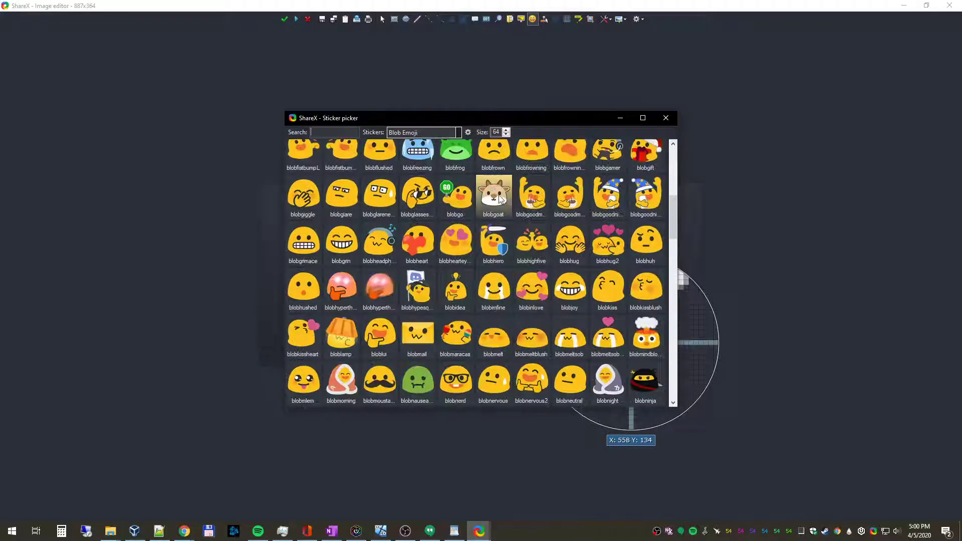
{"action": "left_click", "coordinate": [341, 246]}
{"action": "left_click_drag", "start_coordinate": [526, 257], "coordinate": [616, 263]}
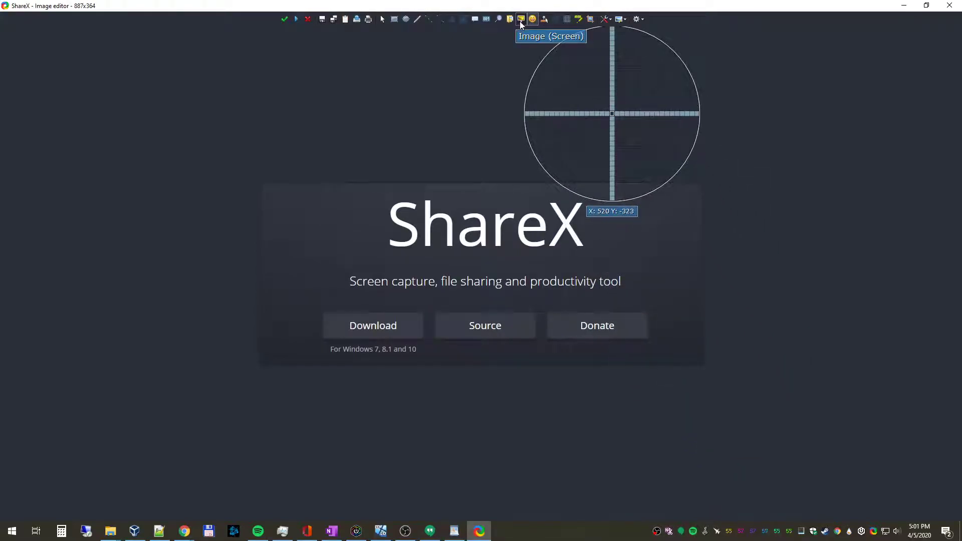
- Place red numbered step markers 1, 2 and 3 at the upper-left corners of the Download, Source and Donate buttons
{"action": "left_click", "coordinate": [489, 21]}
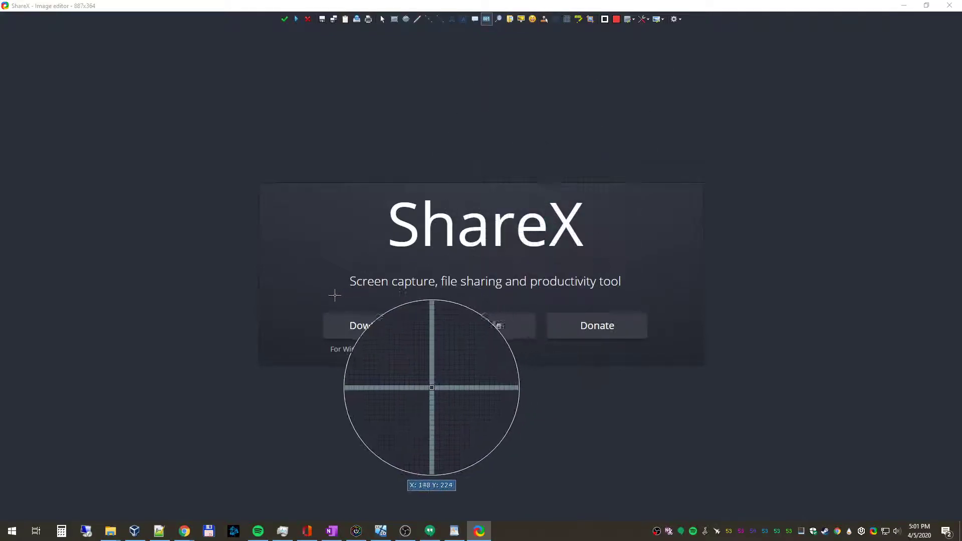
{"action": "left_click", "coordinate": [317, 304]}
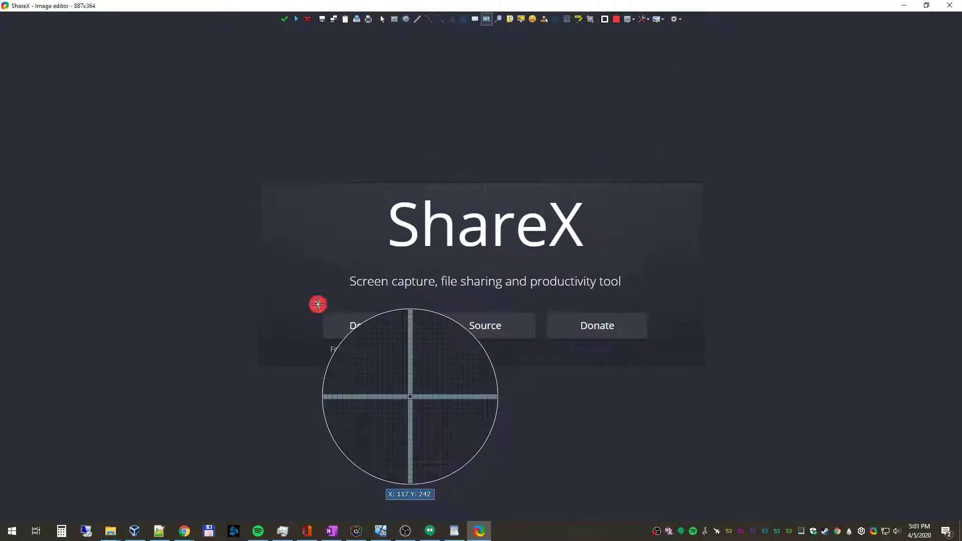
{"action": "left_click", "coordinate": [442, 305]}
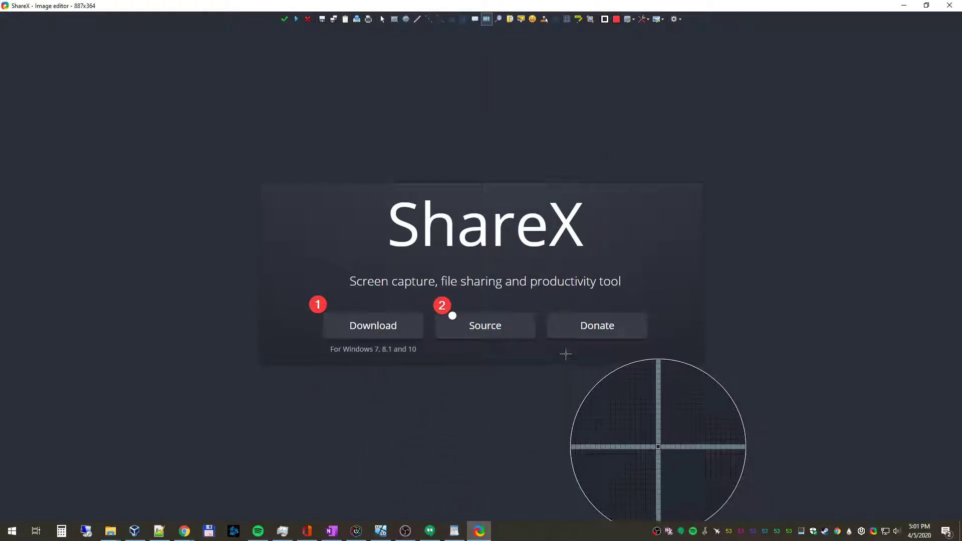
{"action": "left_click", "coordinate": [564, 311]}
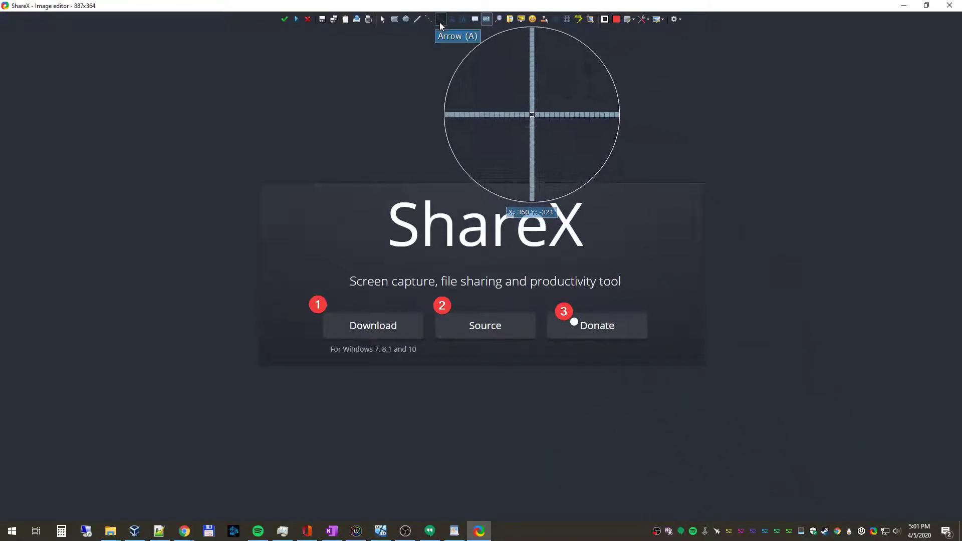
- Highlight the large ShareX heading in the capture in yellow and deselect the highlight
{"action": "left_click", "coordinate": [394, 19]}
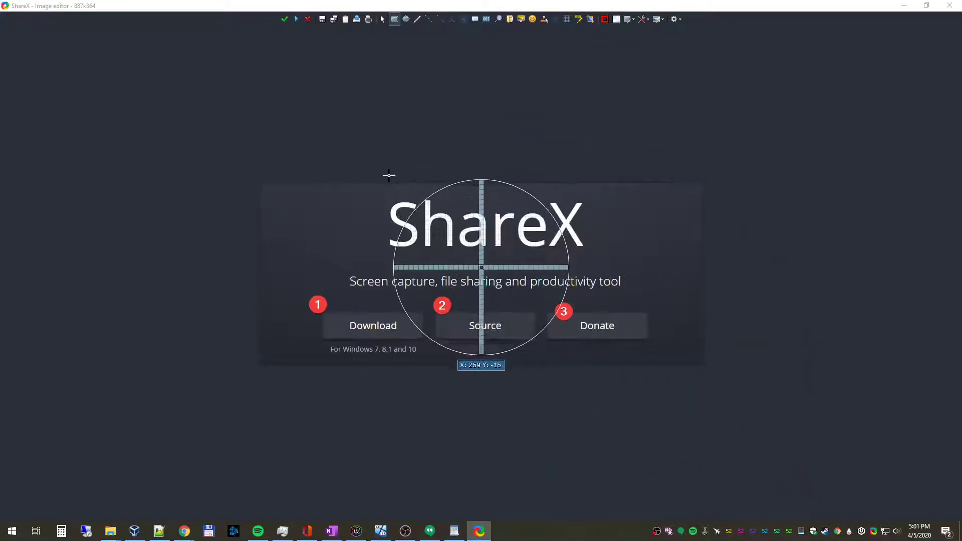
{"action": "left_click", "coordinate": [579, 20]}
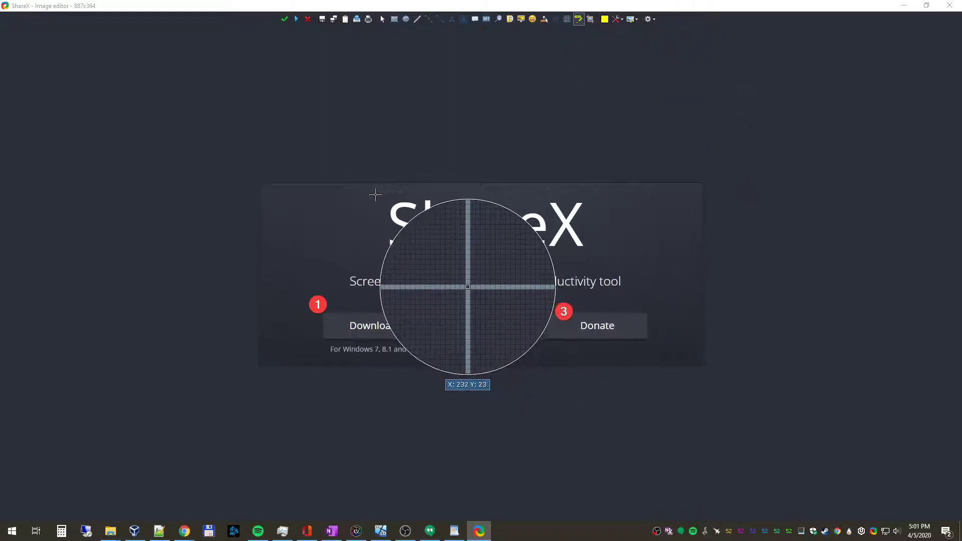
{"action": "left_click_drag", "start_coordinate": [369, 193], "coordinate": [608, 256]}
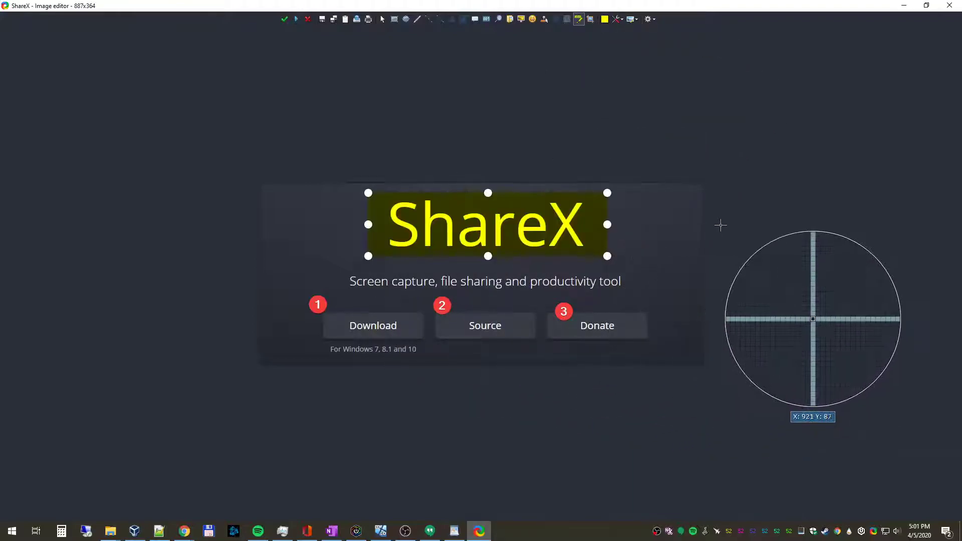
{"action": "left_click", "coordinate": [727, 171]}
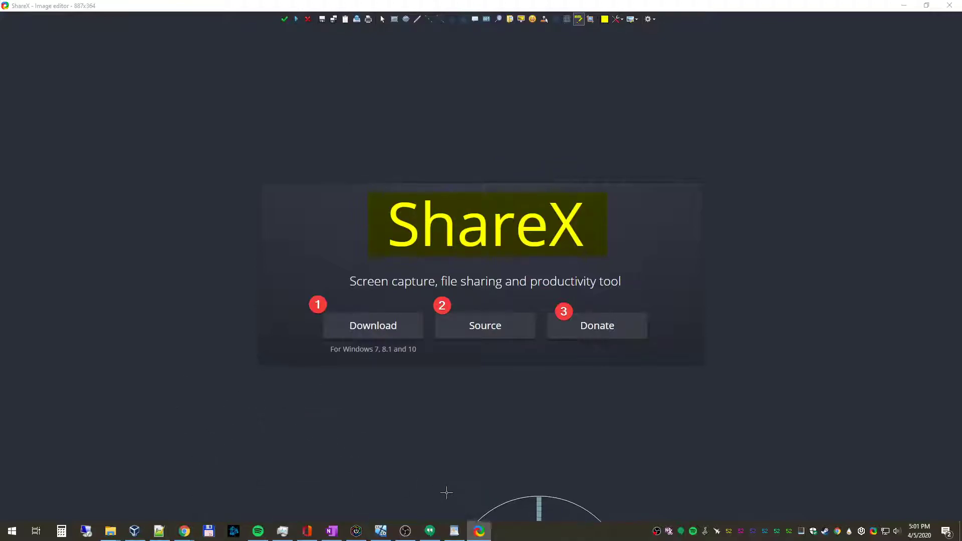
- Paste the annotated capture into the WordPad document and close WordPad without saving
{"action": "left_click", "coordinate": [454, 533]}
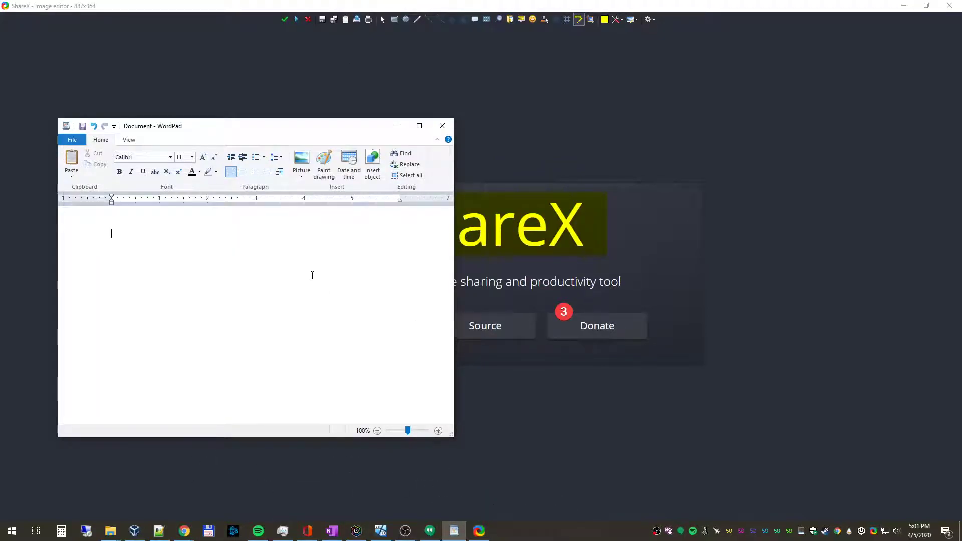
{"action": "key", "text": "ctrl+v"}
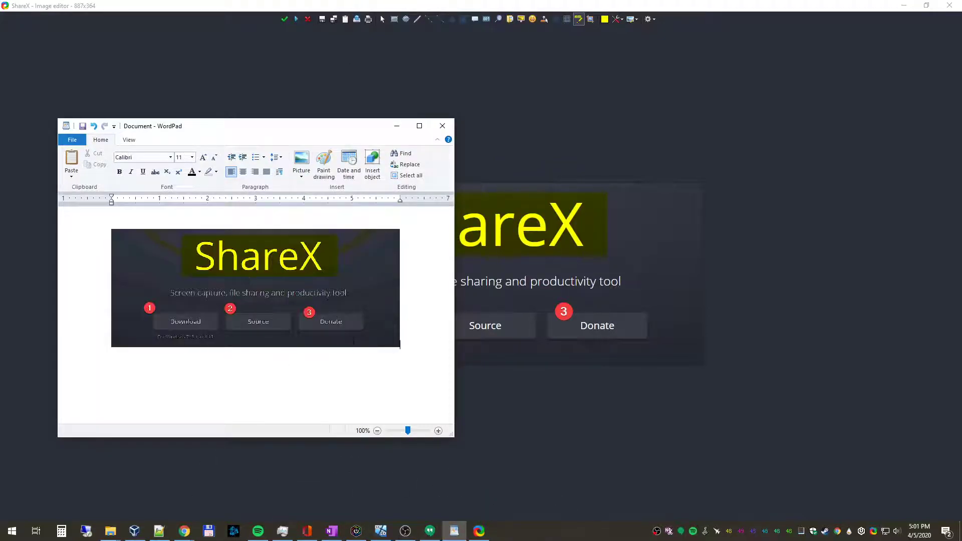
{"action": "left_click", "coordinate": [443, 126]}
{"action": "left_click", "coordinate": [271, 285]}
- Turn off the magnifier in the image editor's options
{"action": "left_click", "coordinate": [636, 20]}
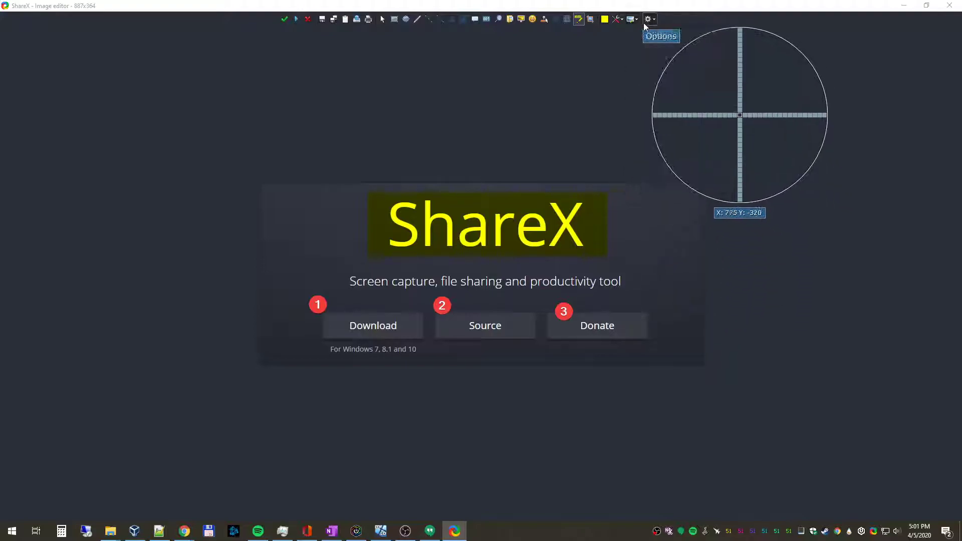
{"action": "left_click", "coordinate": [619, 19]}
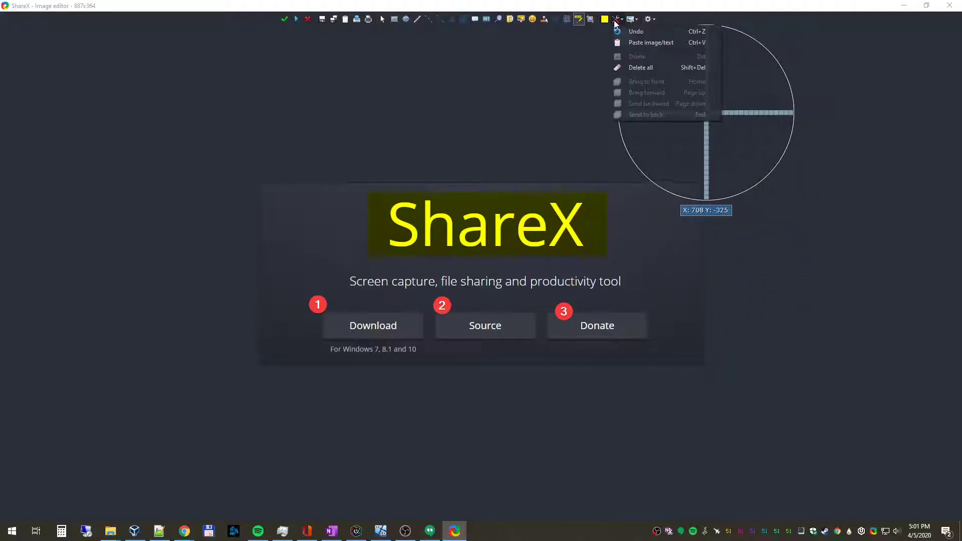
{"action": "left_click", "coordinate": [648, 20]}
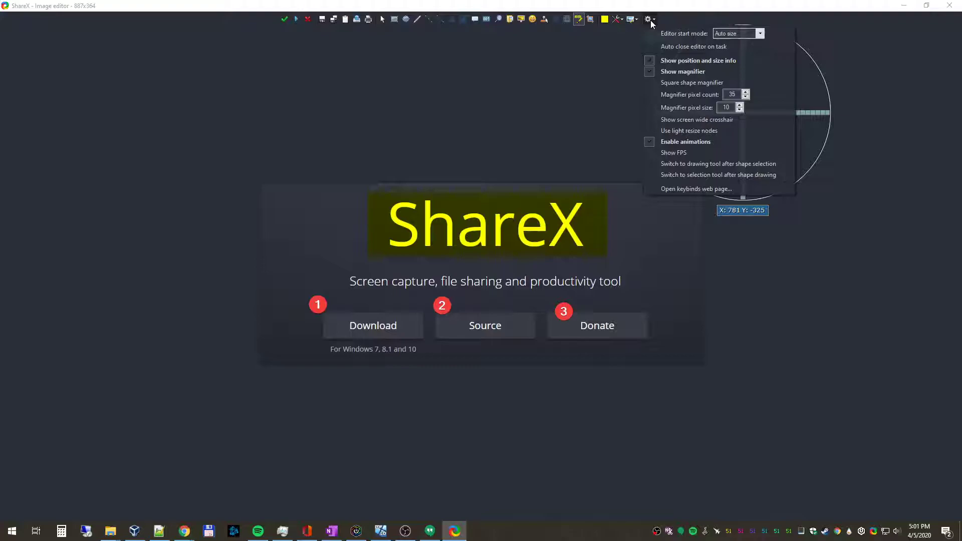
{"action": "left_click", "coordinate": [654, 72]}
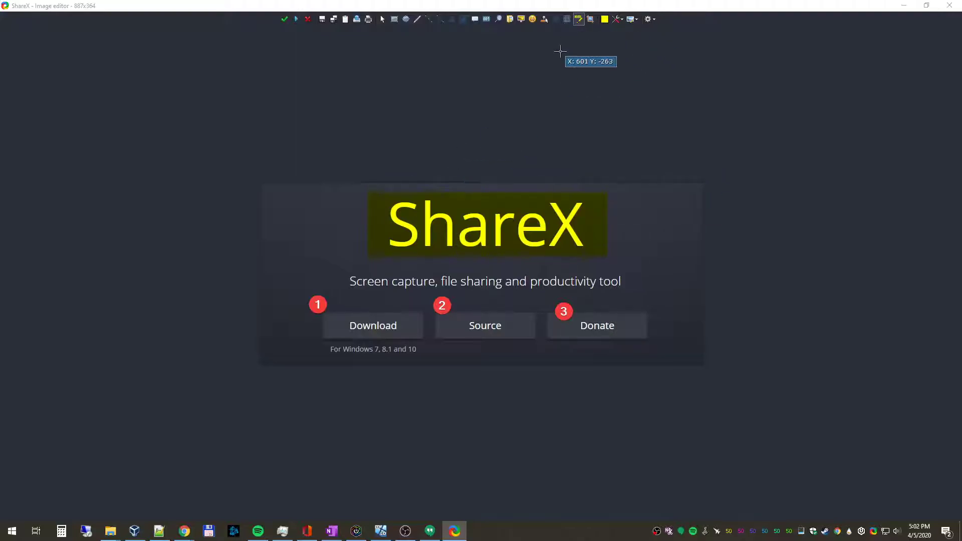
- Set up saving the annotated image in the Pictures folder as "test picture" in JPEG format, and cancel the save
{"action": "left_click", "coordinate": [331, 20]}
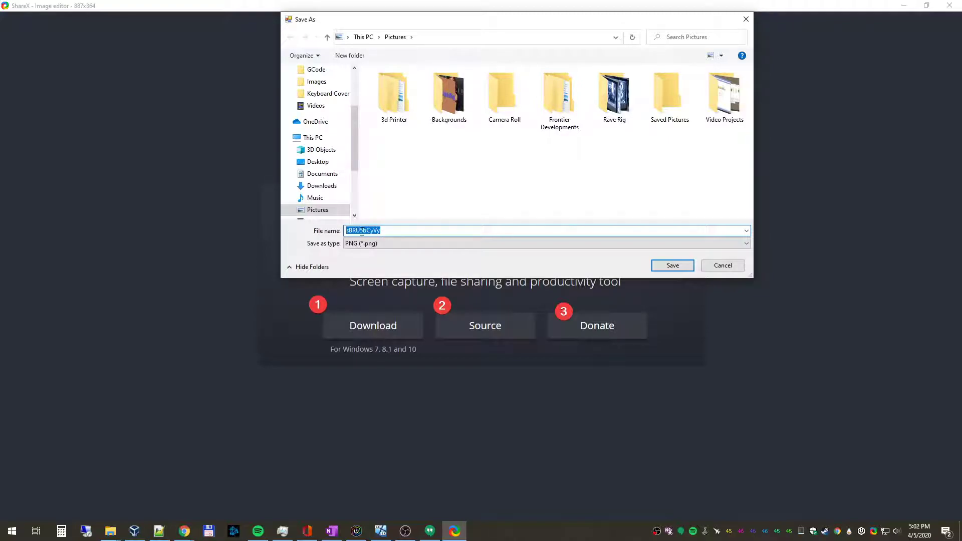
{"action": "left_click", "coordinate": [386, 231]}
{"action": "double_click", "coordinate": [386, 231]}
{"action": "type", "text": "test picture"}
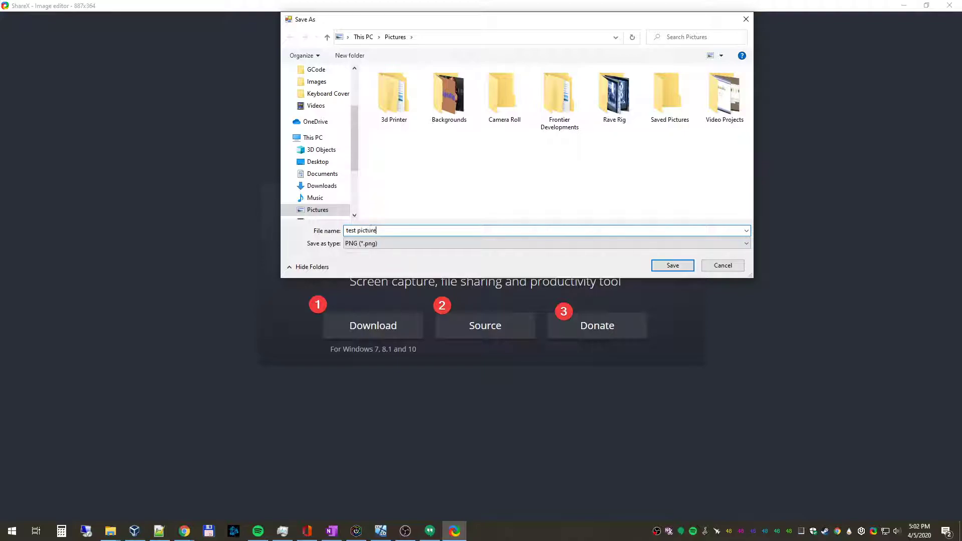
{"action": "left_click", "coordinate": [380, 244]}
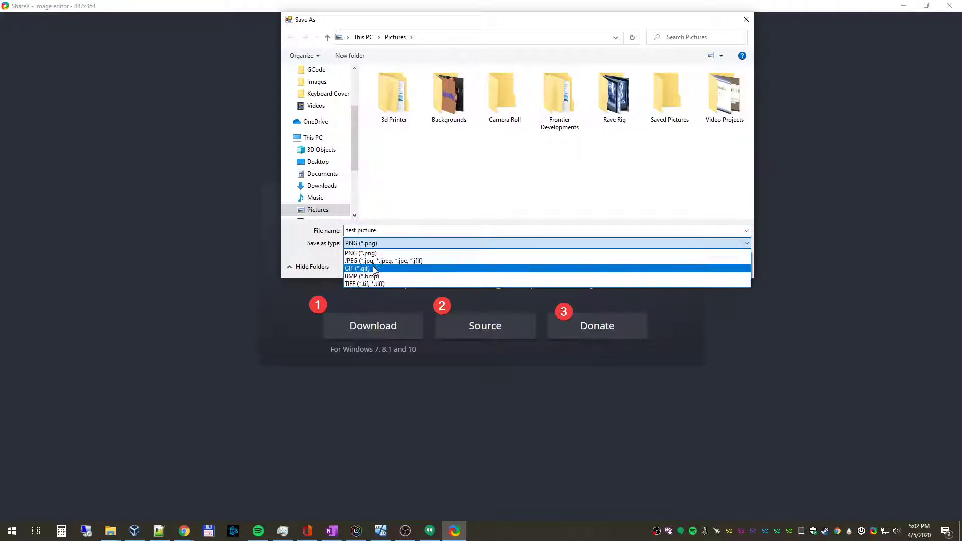
{"action": "left_click", "coordinate": [376, 262]}
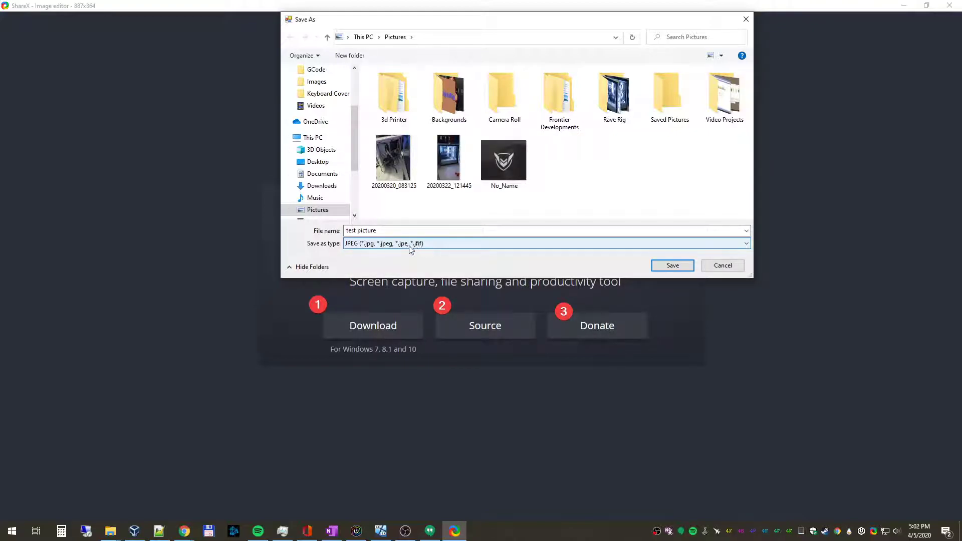
{"action": "left_click", "coordinate": [714, 271]}
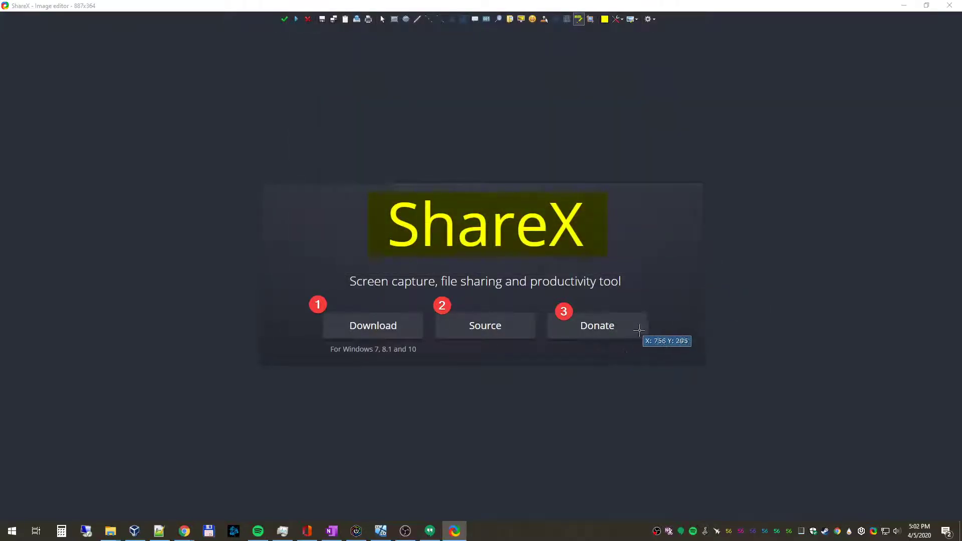